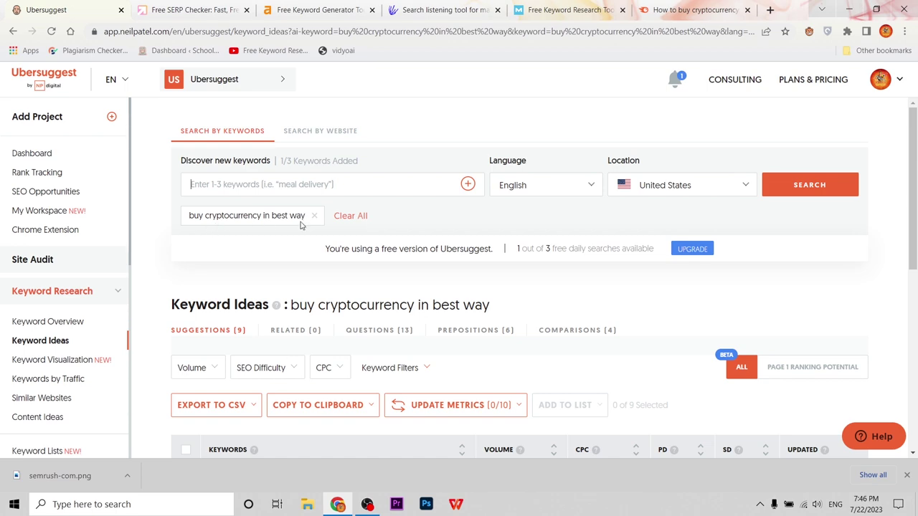
Examine the keyword ideas for "buy cryptocurrency in best way", including volume, CPC, paid difficulty and SEO difficulty.
scroll(358, 258, down, 3)
scroll(357, 259, down, 4)
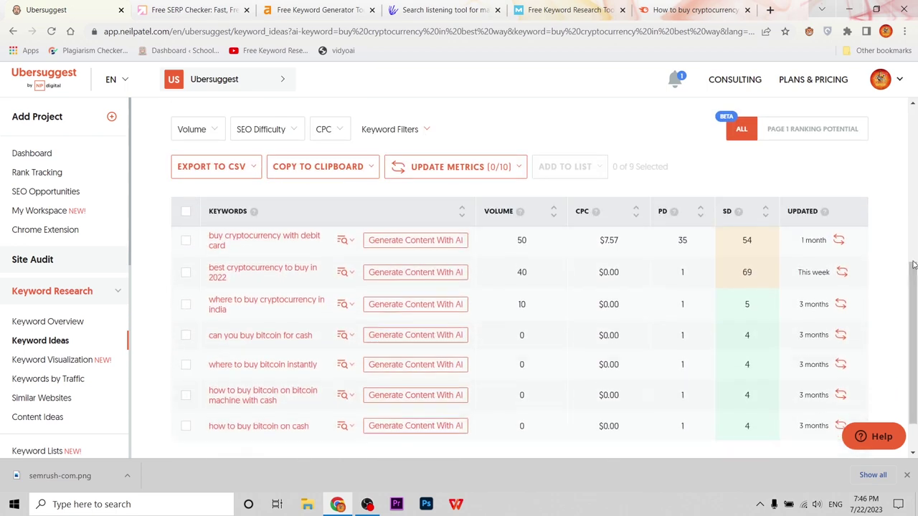
scroll(910, 339, up, 3)
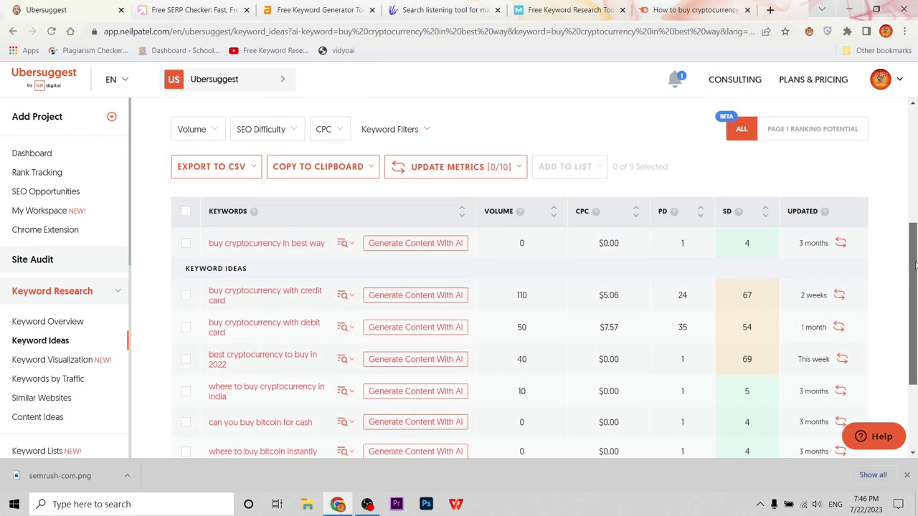
scroll(534, 321, down, 2)
scroll(509, 328, down, 1)
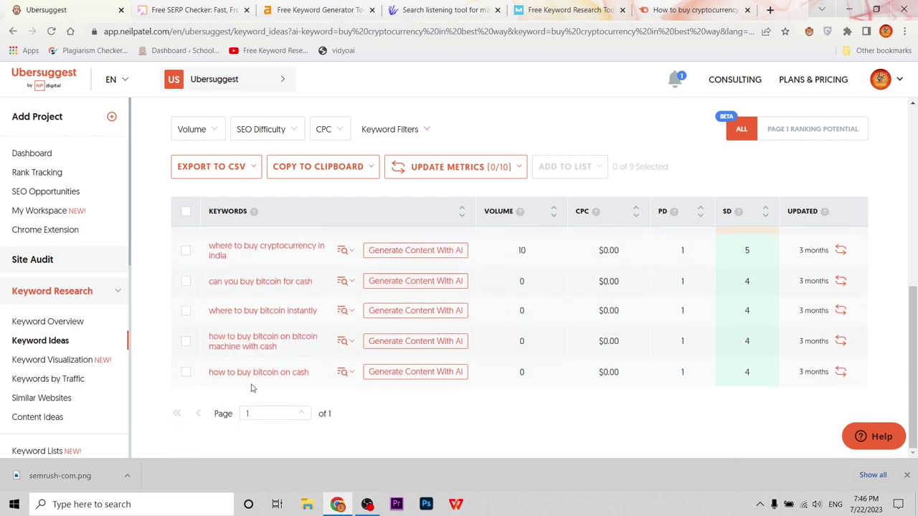
scroll(473, 374, up, 4)
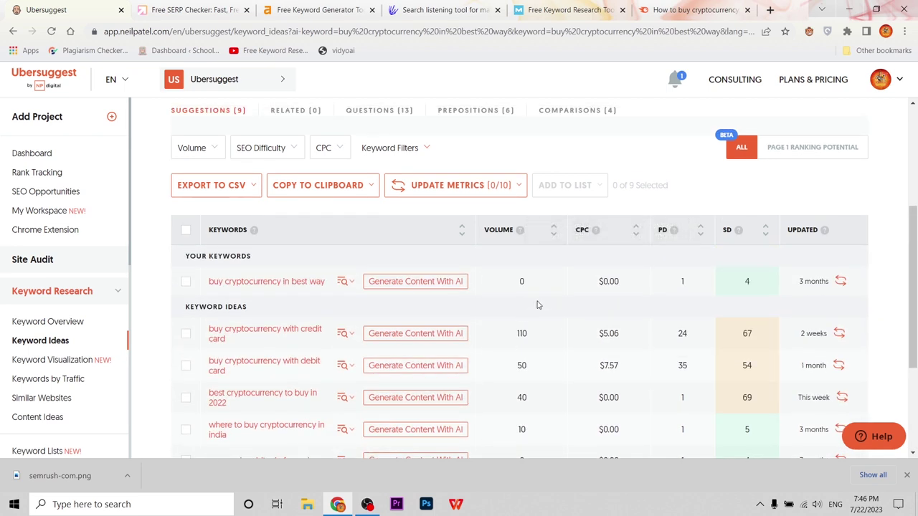
scroll(621, 301, down, 1)
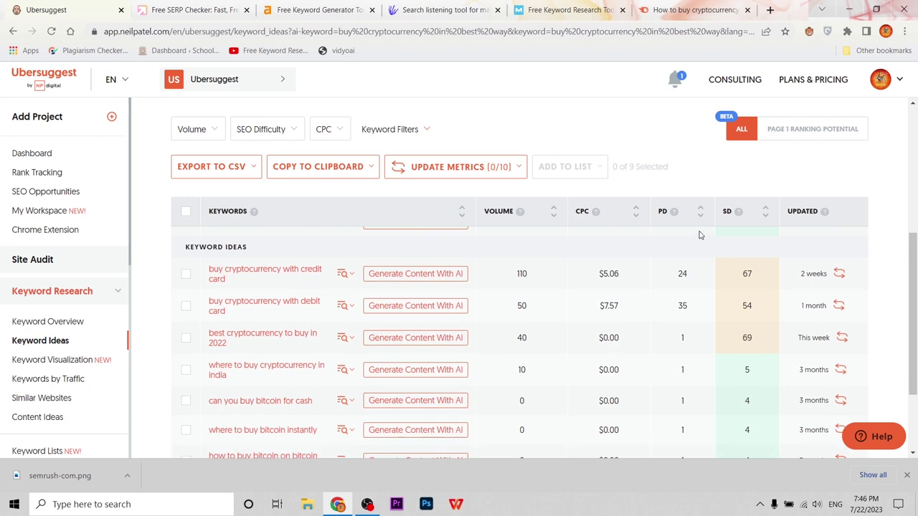
mouse_move(674, 219)
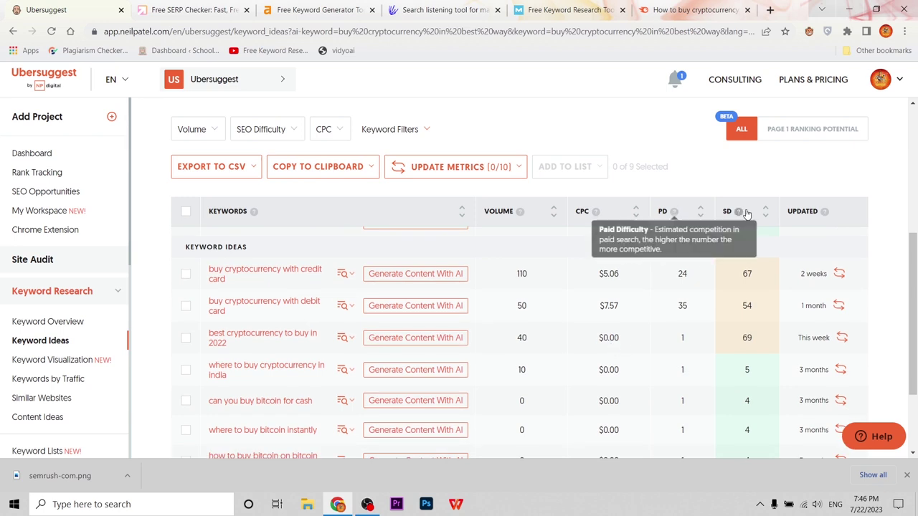
mouse_move(737, 215)
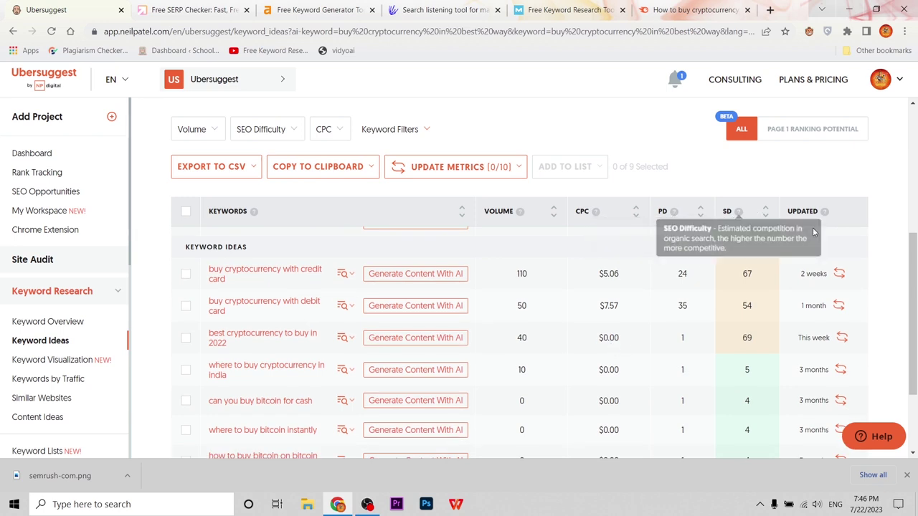
scroll(816, 310, down, 1)
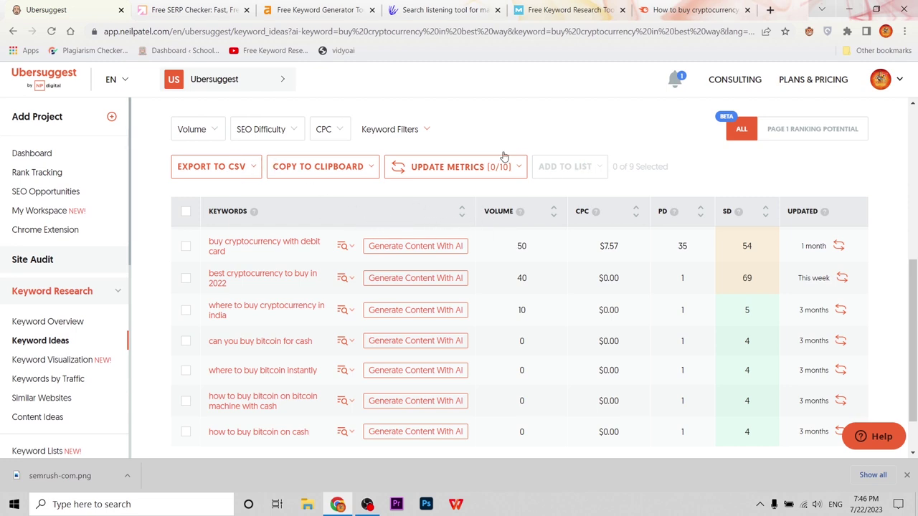
Filter the keyword suggestions to include only those containing "us".
click(408, 133)
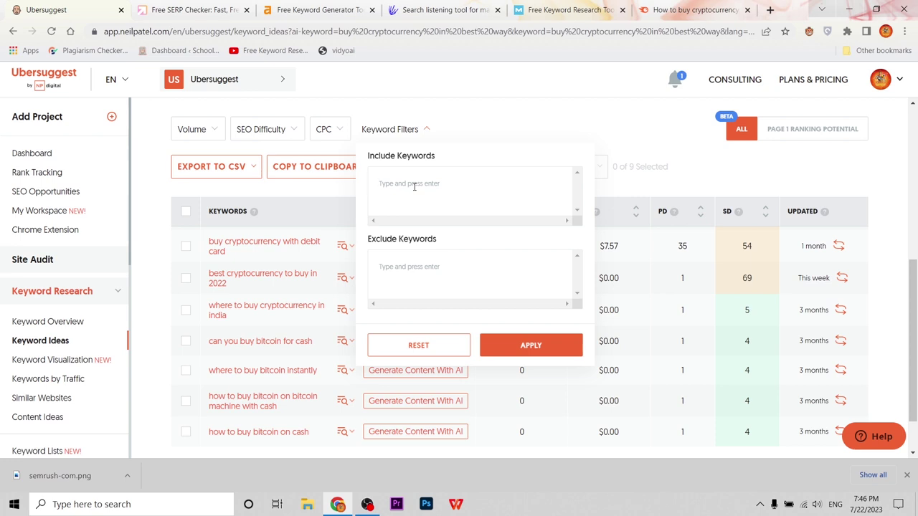
text(uk)
key(Return)
click(531, 346)
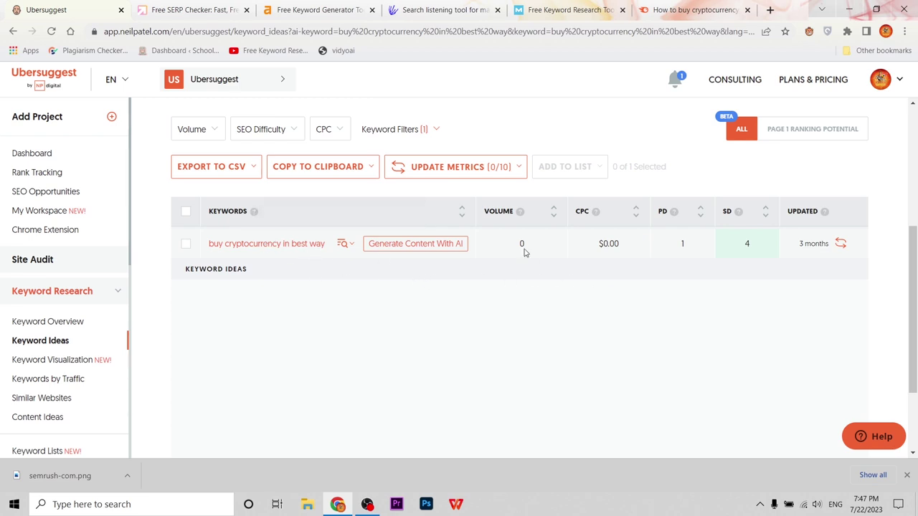
Try to remove "us" from the included keywords of the keyword filter.
scroll(524, 251, up, 2)
click(426, 231)
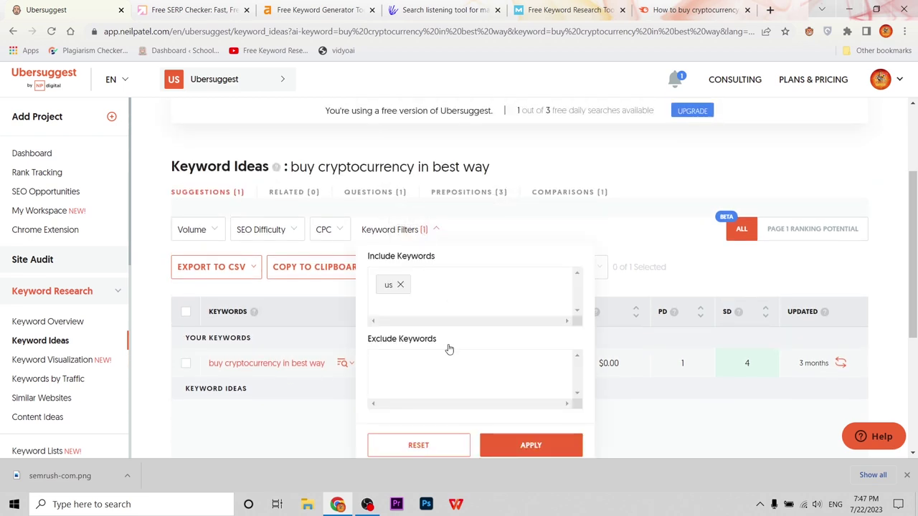
click(401, 284)
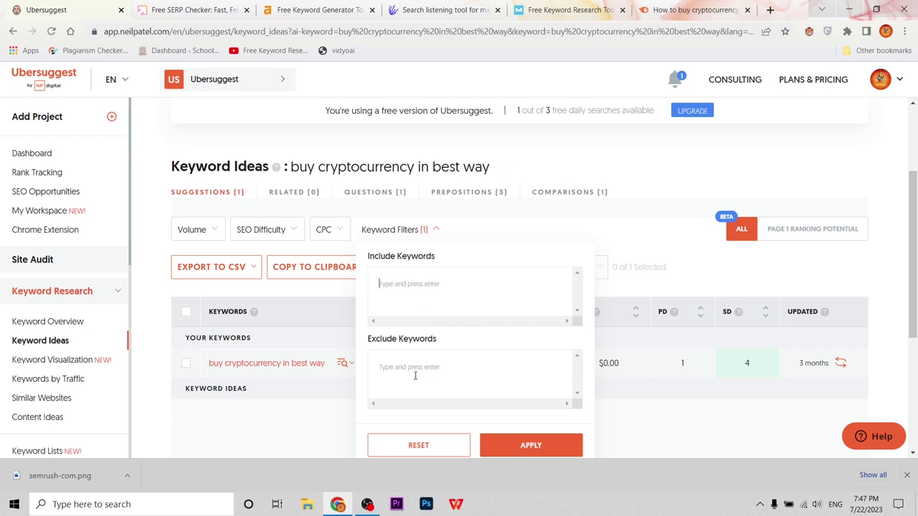
scroll(437, 368, down, 2)
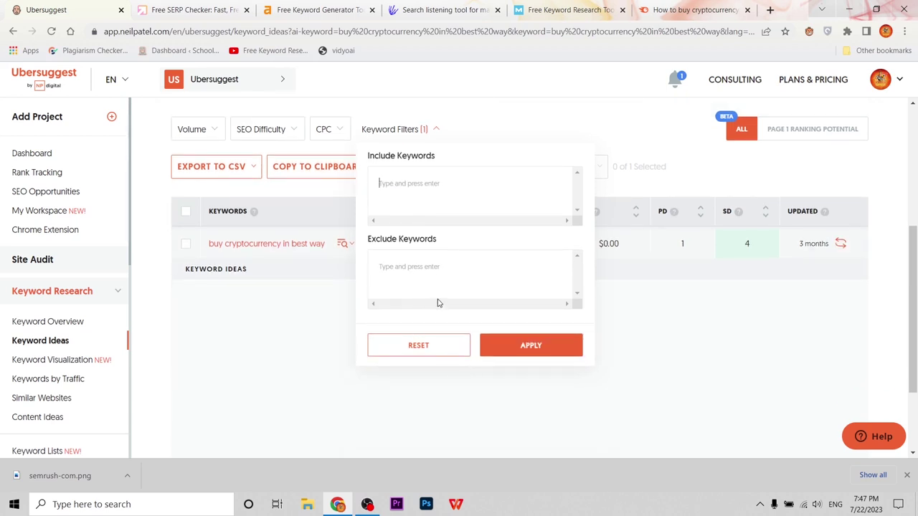
Review the SEO Difficulty and Volume ranges offered as filters, and look over the keyword search settings and filtered suggestions.
click(276, 136)
click(276, 136)
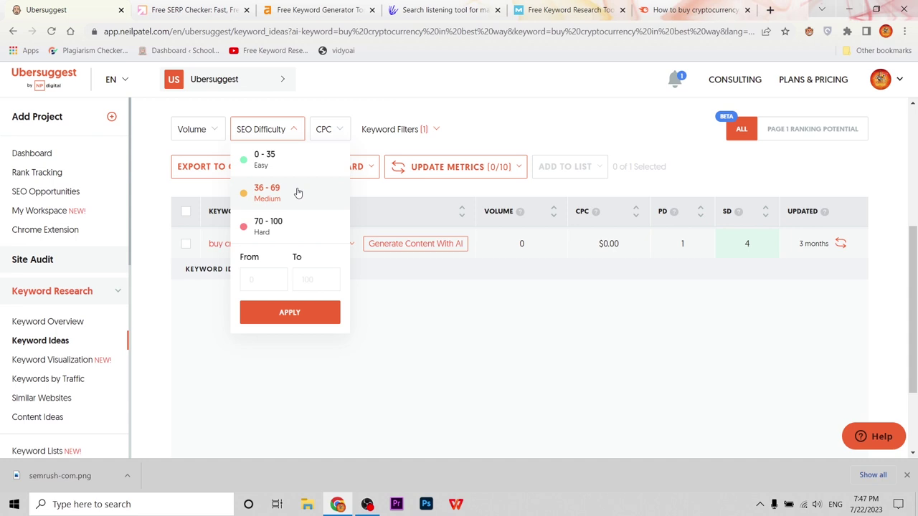
click(292, 136)
click(220, 135)
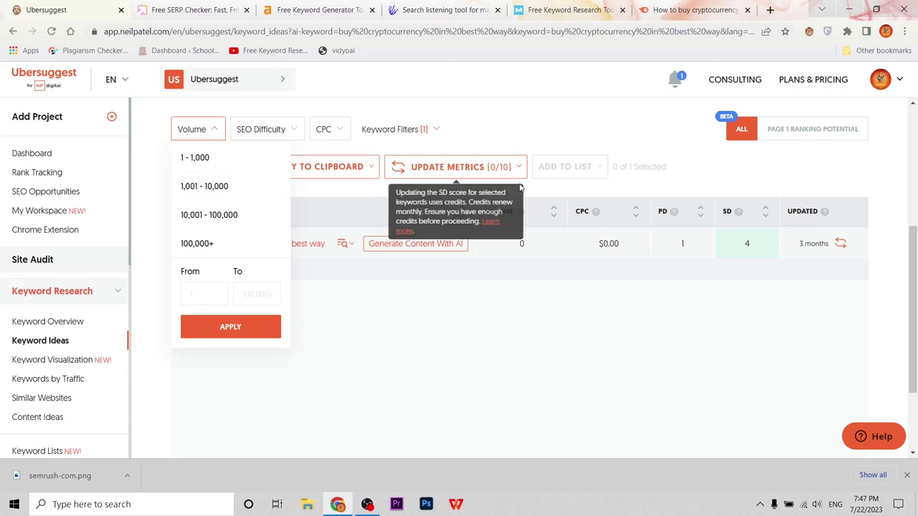
drag(914, 244, 914, 124)
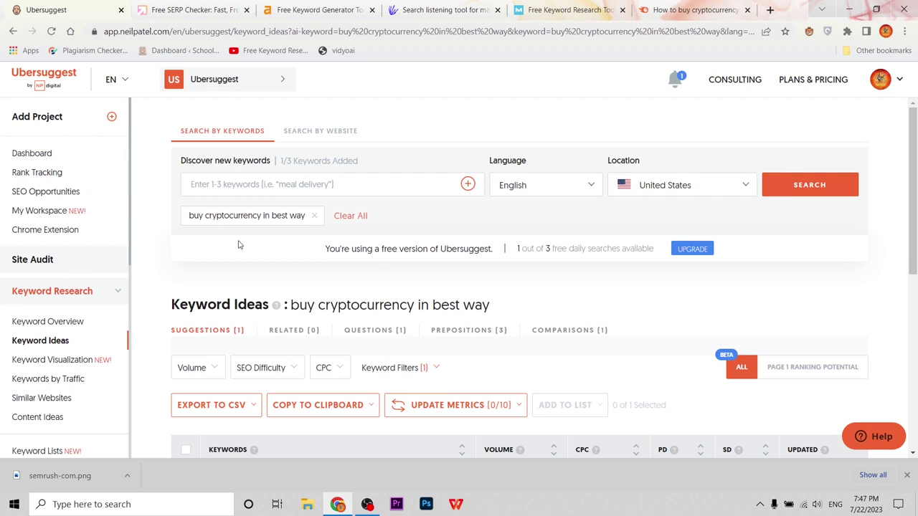
scroll(531, 200, down, 1)
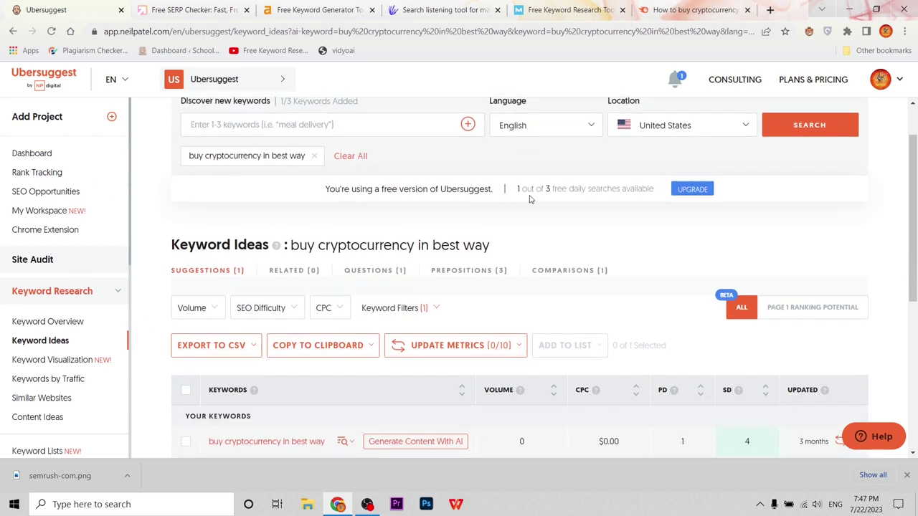
scroll(484, 219, down, 2)
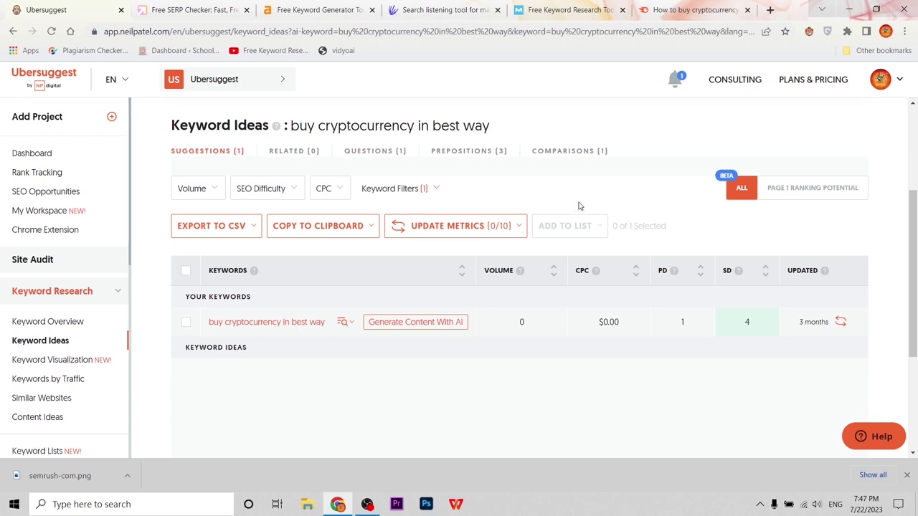
scroll(578, 204, up, 3)
Switch to the WhatsMySERP checker and examine the ranking pages and titles for "Buy cryptocurreny in best method".
click(208, 13)
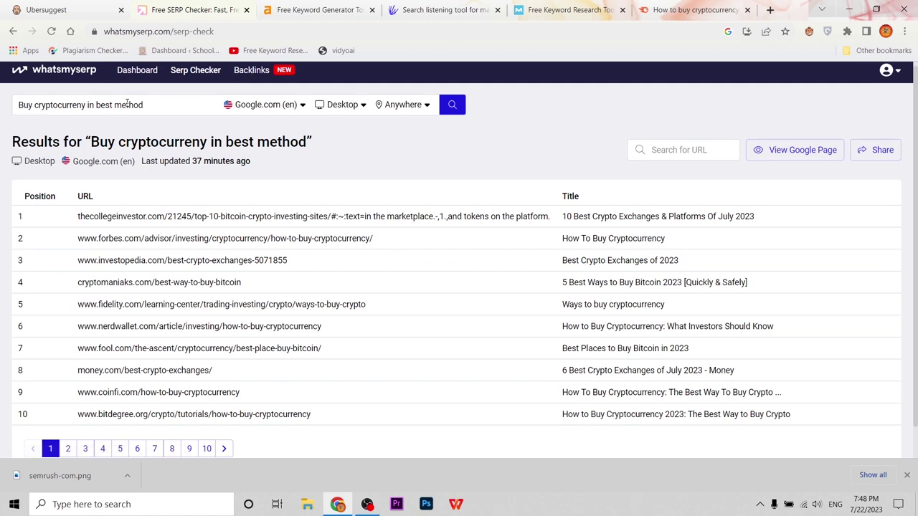
scroll(148, 236, down, 1)
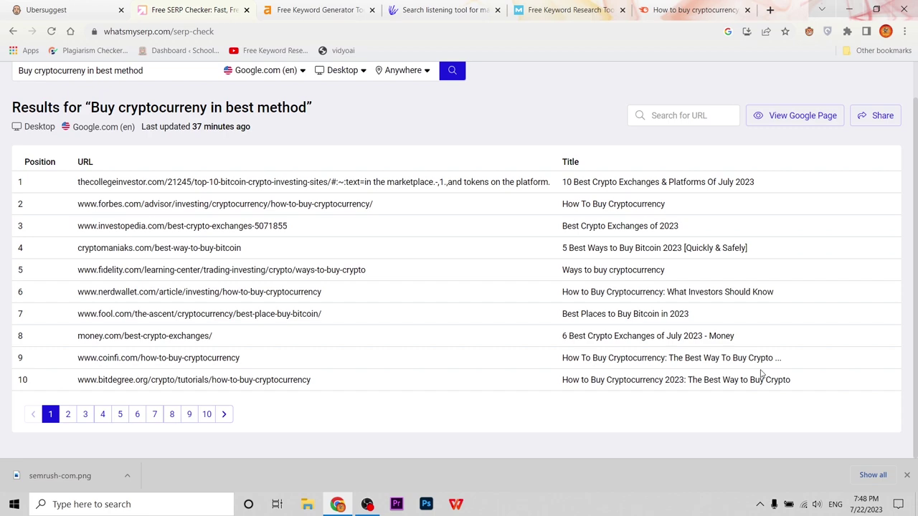
scroll(432, 303, up, 1)
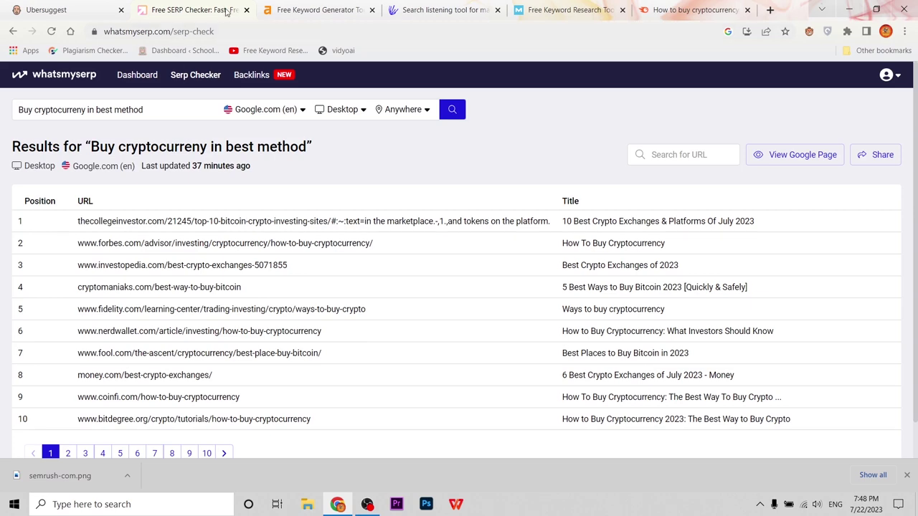
Switch to Ahrefs, open its Free SEO Tools page and run the Keyword Generator for "How to buy cryptocurrency".
click(298, 5)
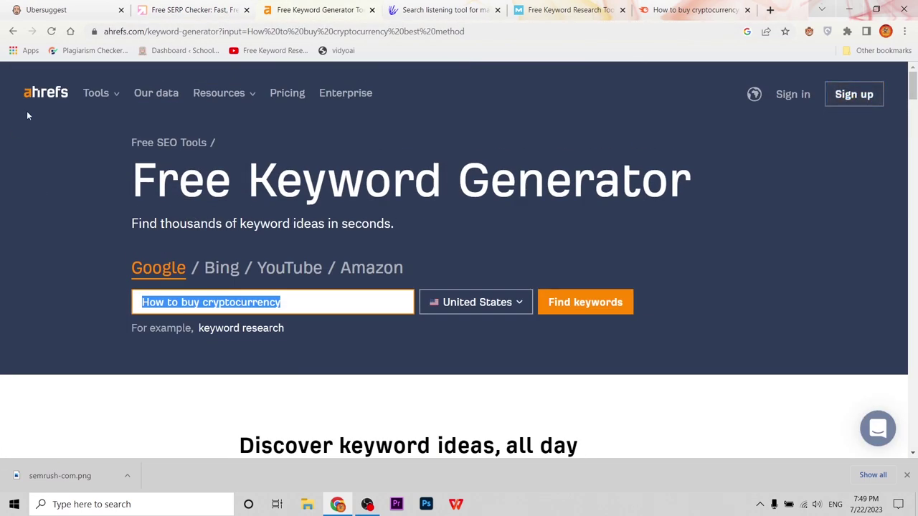
click(345, 149)
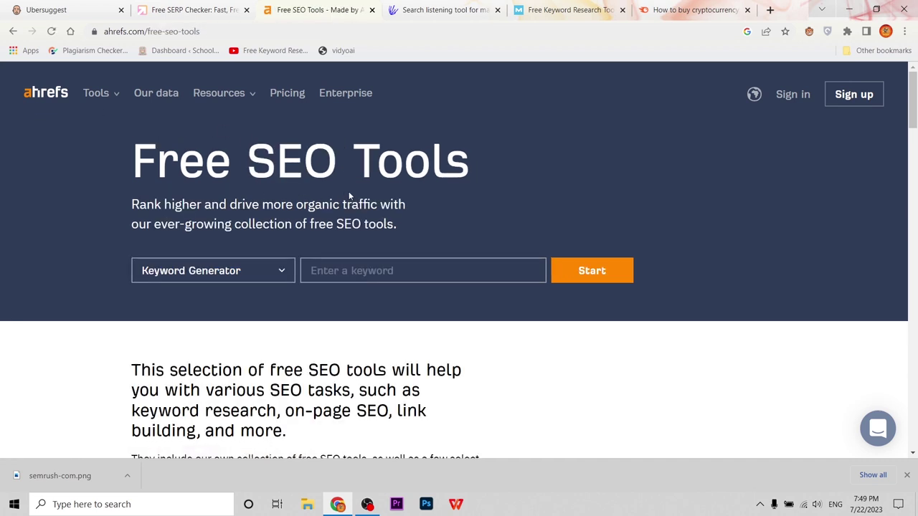
click(360, 272)
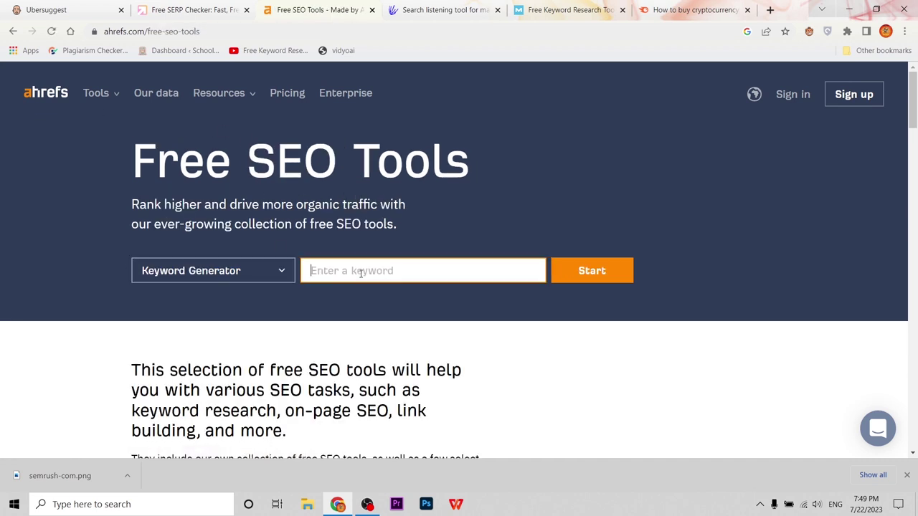
text(How to buy cryptocurrency)
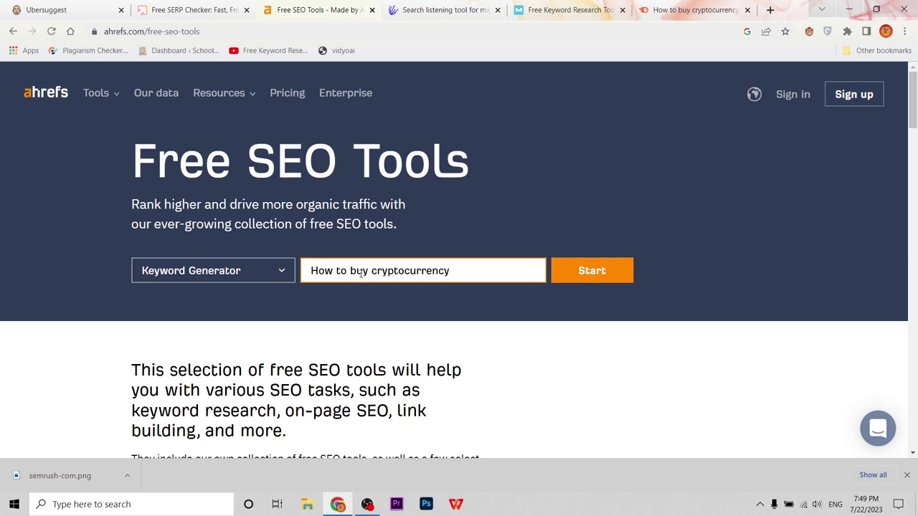
click(593, 272)
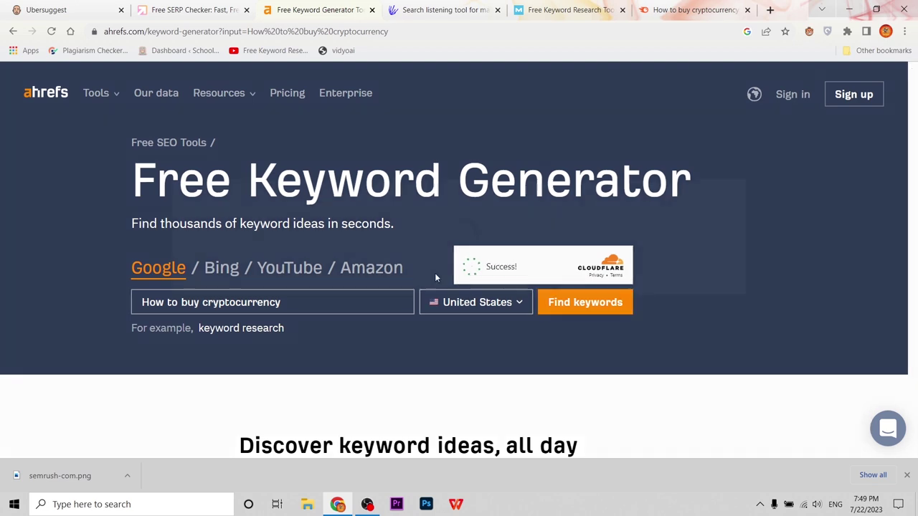
Examine the phrase match keyword ideas, comparing their keyword difficulty, search volume and update dates.
scroll(491, 282, down, 1)
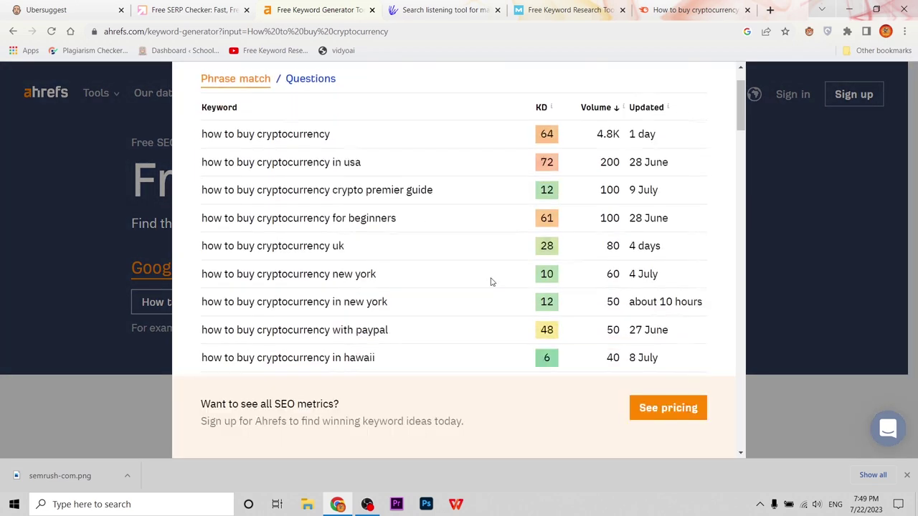
scroll(491, 281, down, 3)
scroll(454, 186, up, 1)
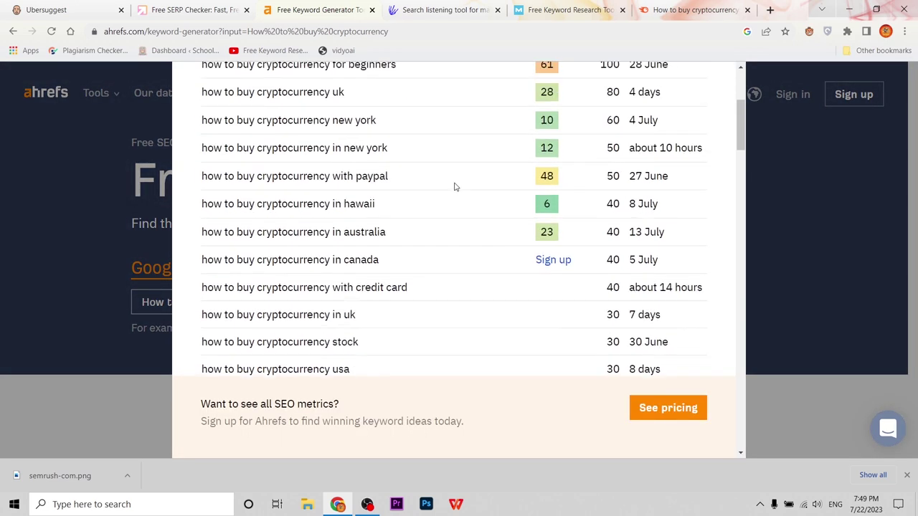
scroll(454, 187, up, 3)
mouse_move(543, 128)
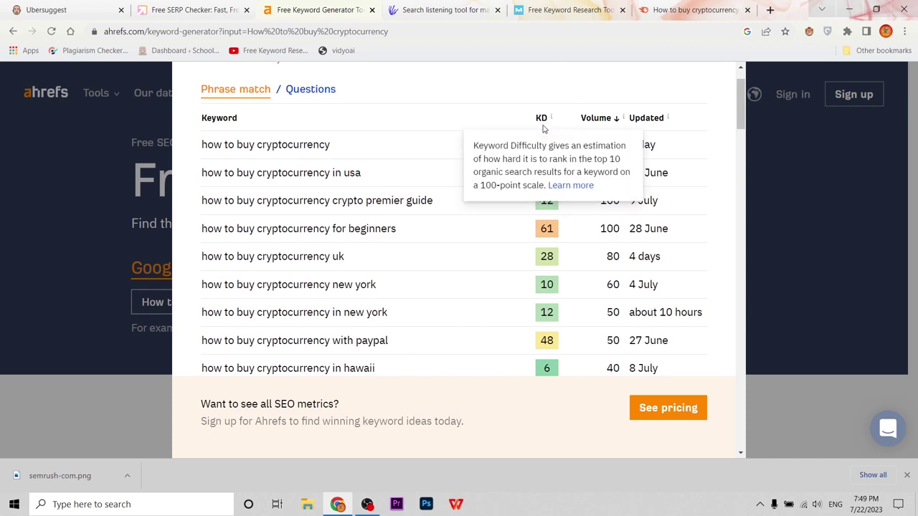
mouse_move(596, 119)
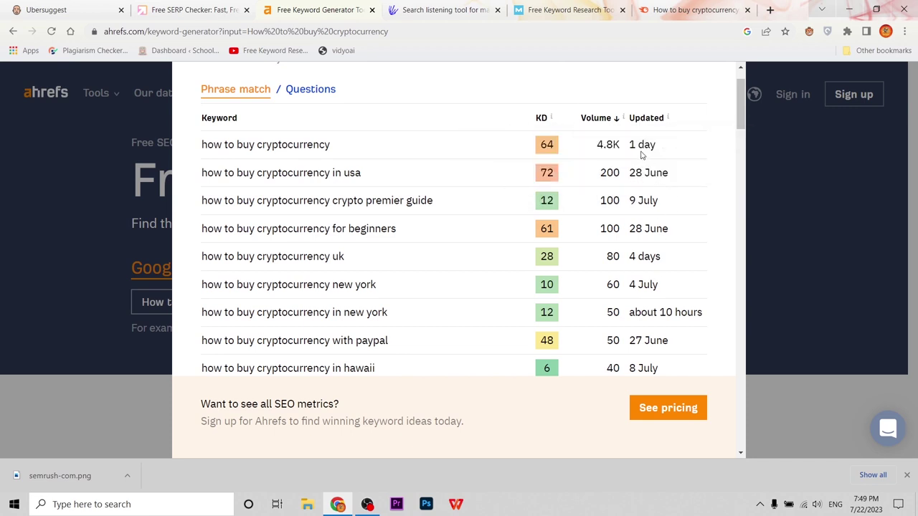
scroll(655, 197, down, 2)
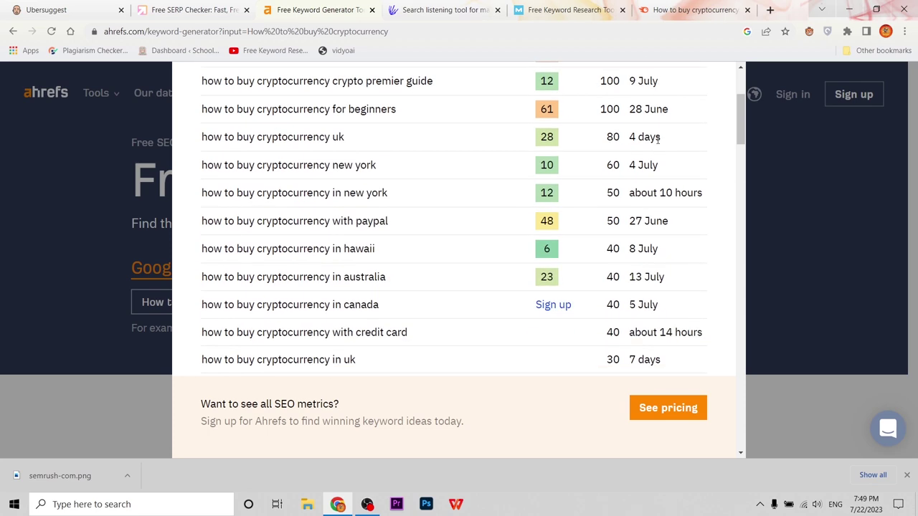
scroll(301, 273, down, 7)
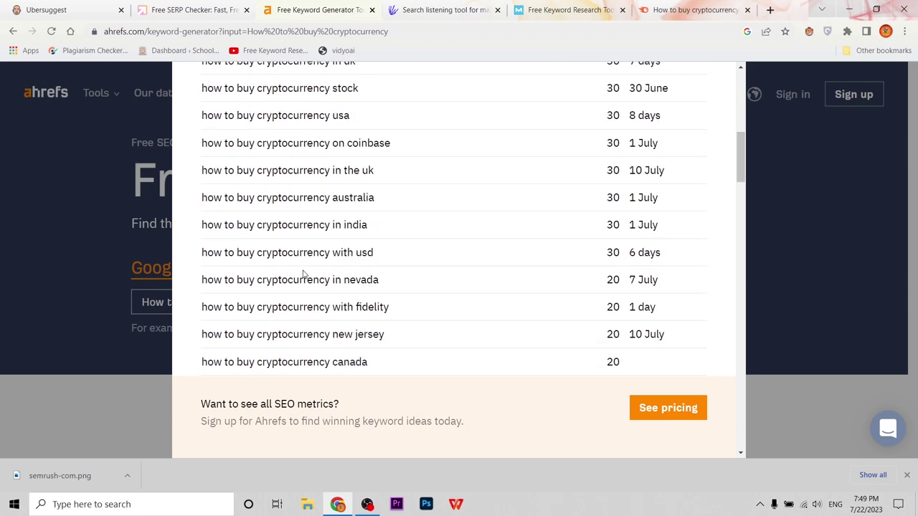
scroll(650, 224, up, 10)
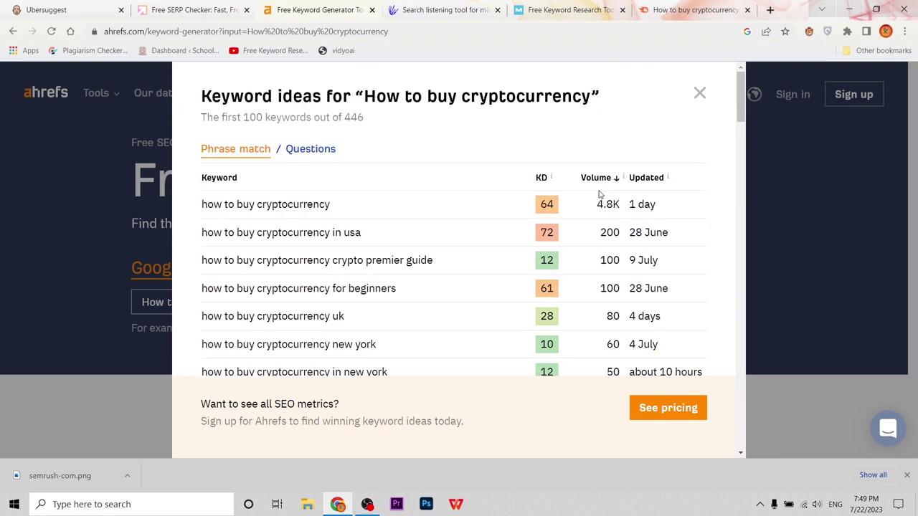
scroll(631, 232, down, 1)
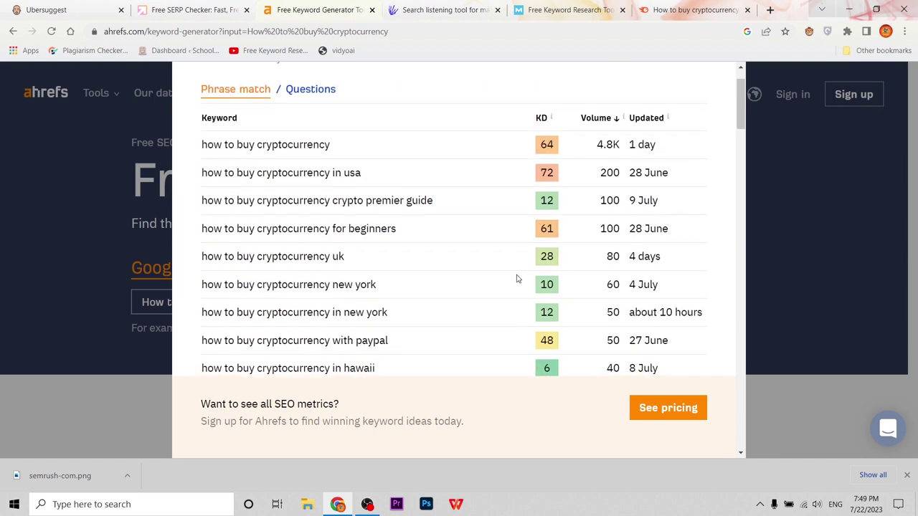
scroll(578, 324, down, 2)
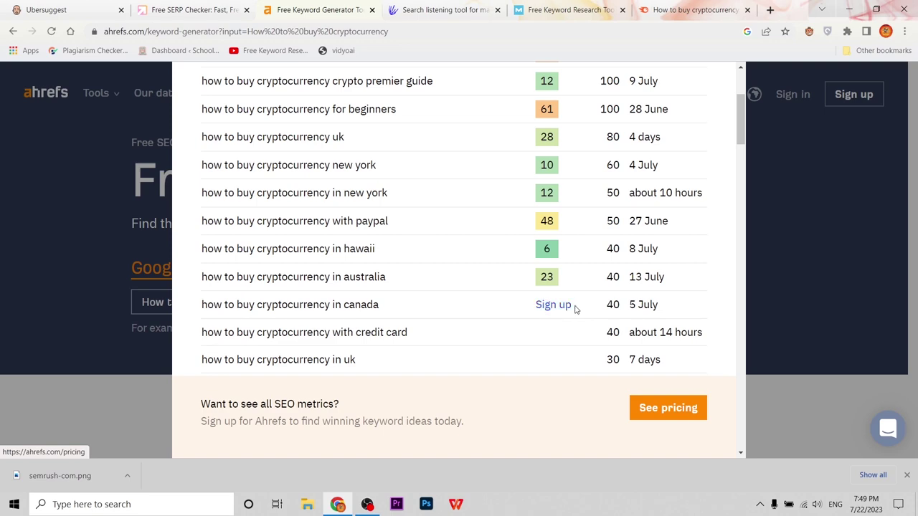
Dismiss the downloads bar and look through the remaining phrase match keyword ideas and their search volumes.
click(907, 475)
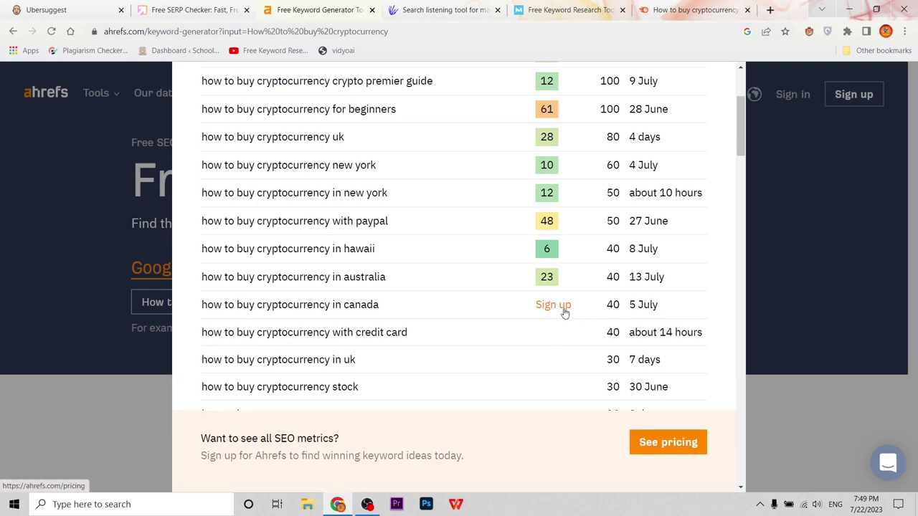
scroll(565, 311, down, 20)
scroll(391, 292, down, 4)
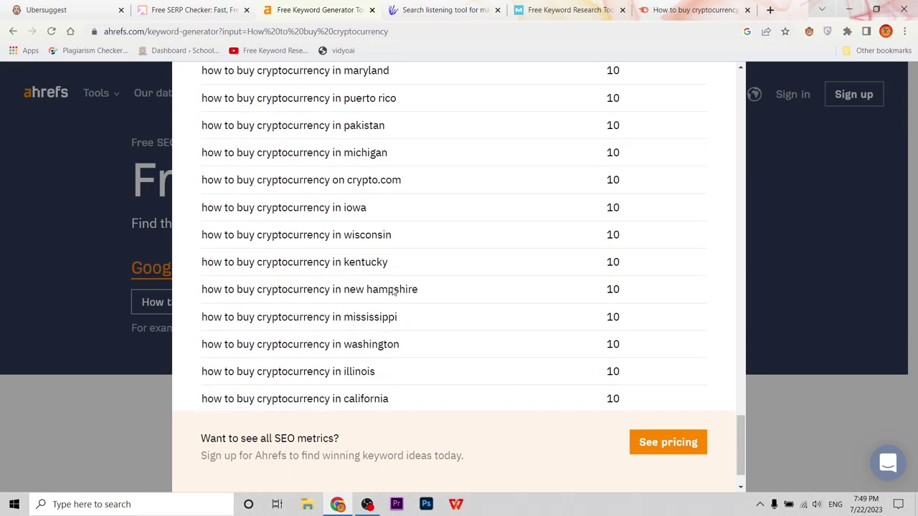
scroll(370, 305, up, 2)
scroll(369, 305, up, 7)
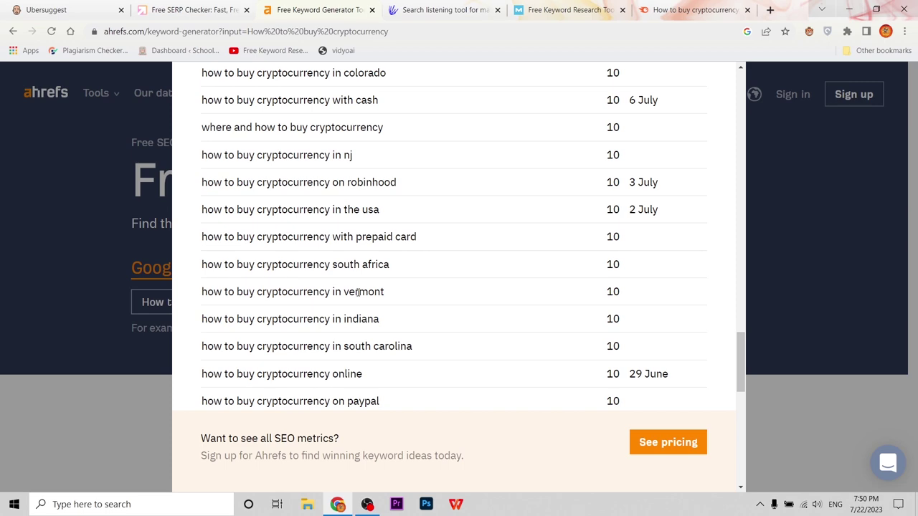
scroll(358, 292, up, 4)
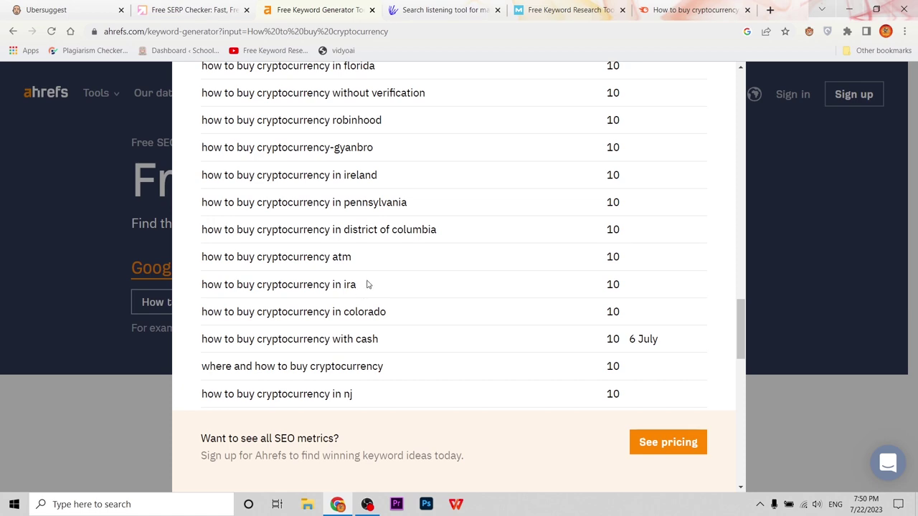
scroll(294, 122, up, 6)
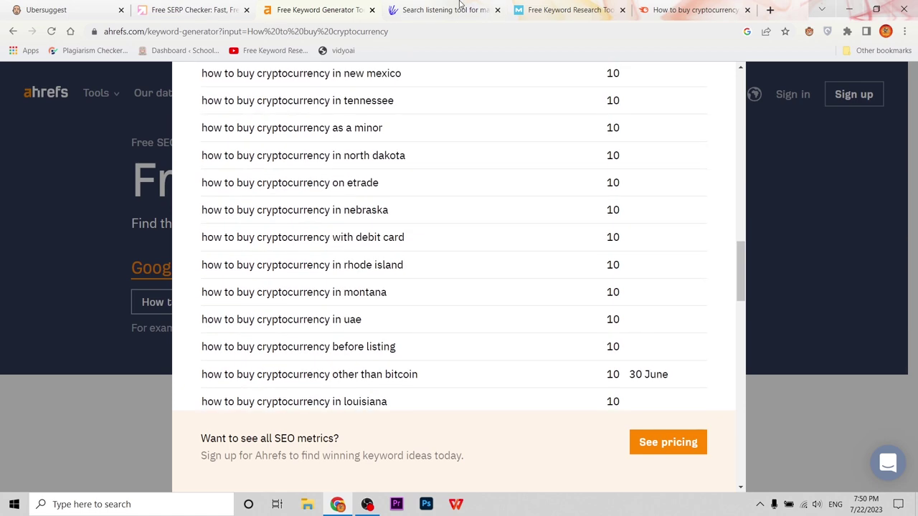
Switch to AnswerThePublic and search for "How to buy cryptocurrency" with United States and English as region and language.
click(448, 9)
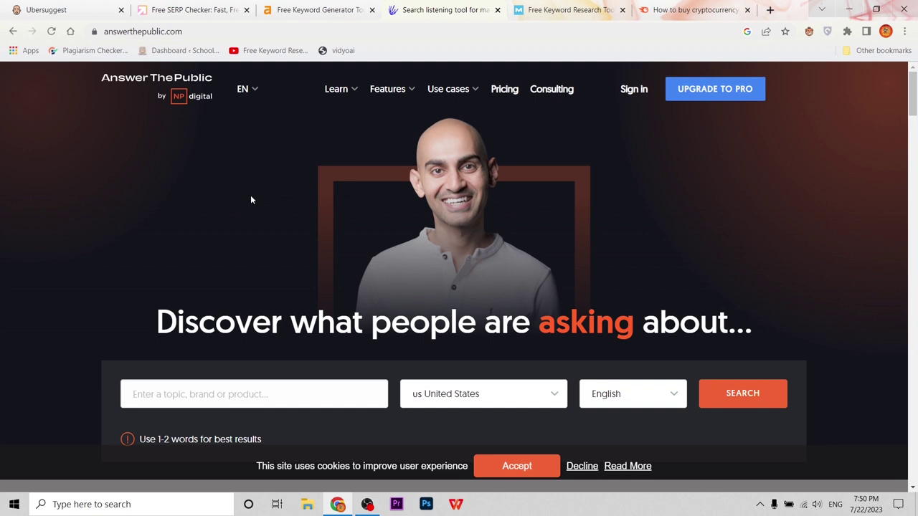
scroll(181, 237, down, 2)
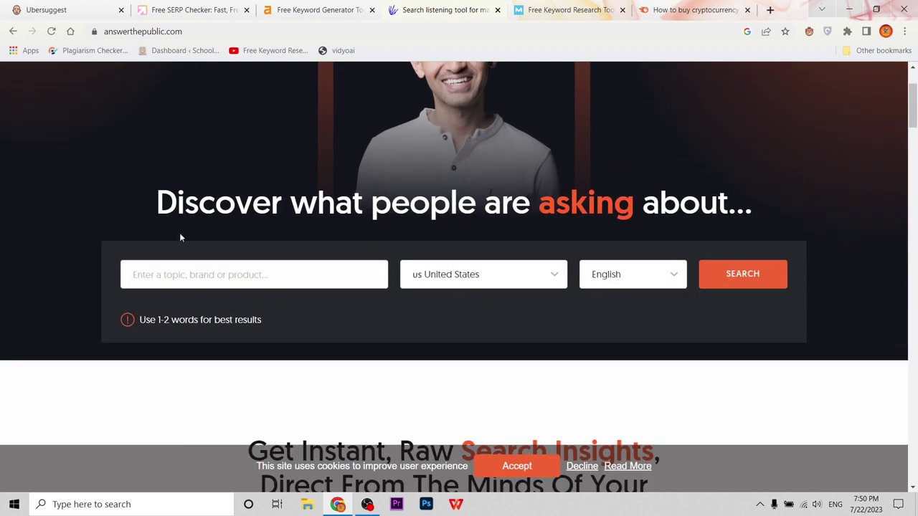
click(184, 280)
text(How to buy cryptocurrency)
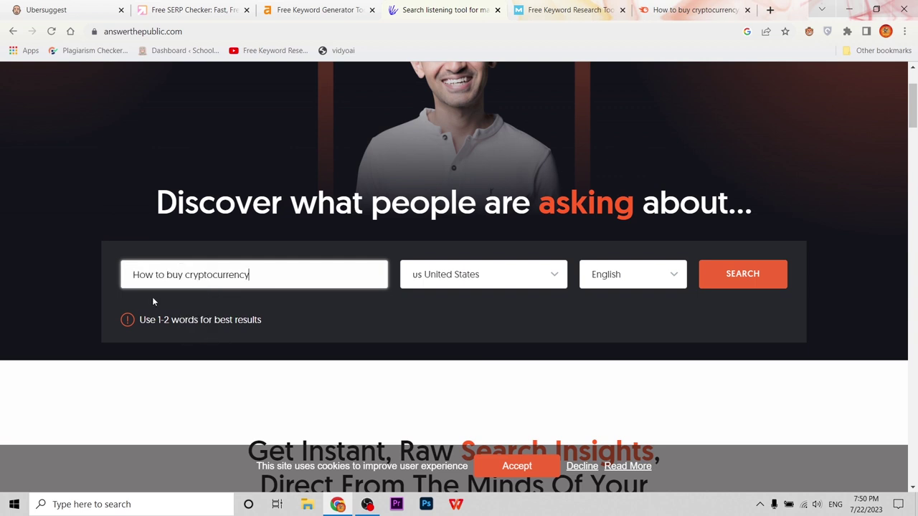
click(778, 283)
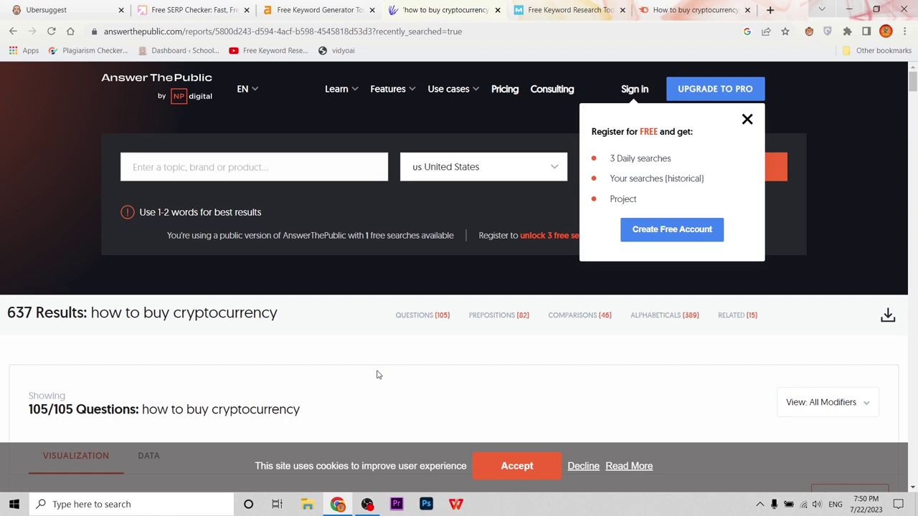
Examine the Questions wheel, checking the search volume, cost per click and the how, are, which, why, can and where branches.
scroll(376, 375, down, 2)
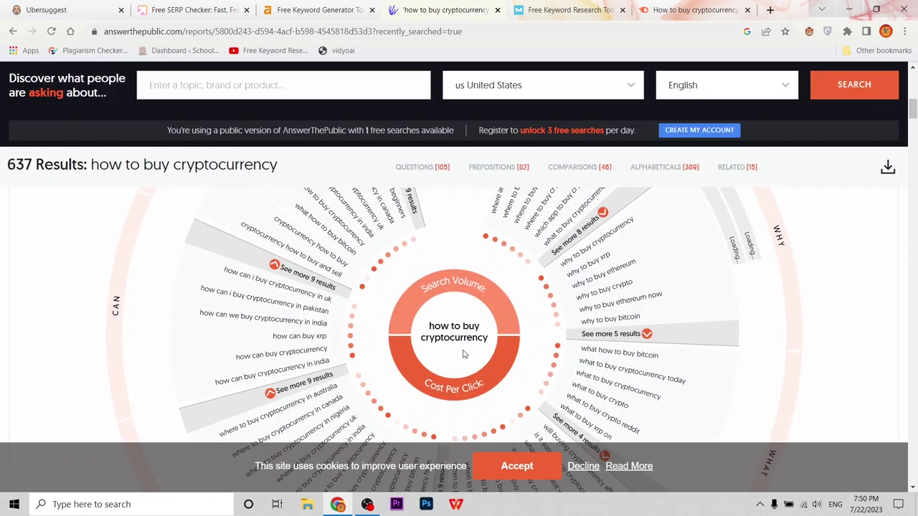
scroll(162, 285, up, 2)
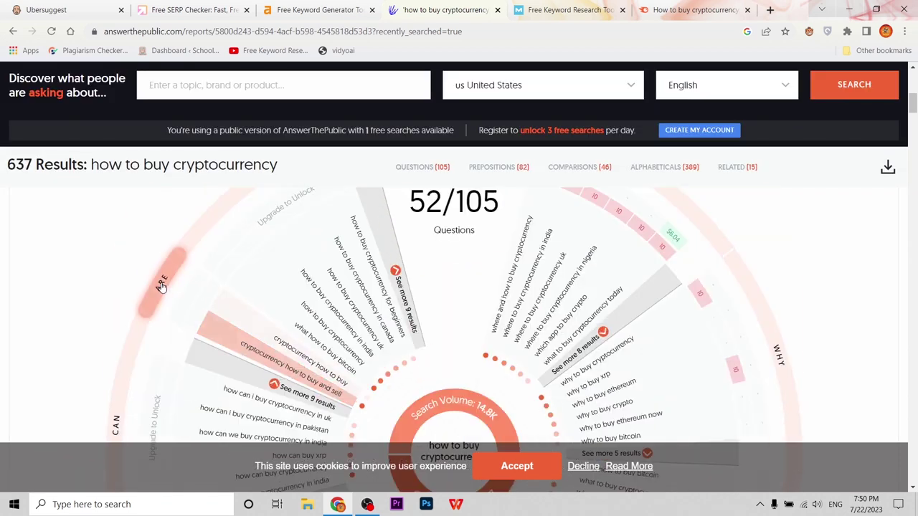
scroll(186, 288, up, 2)
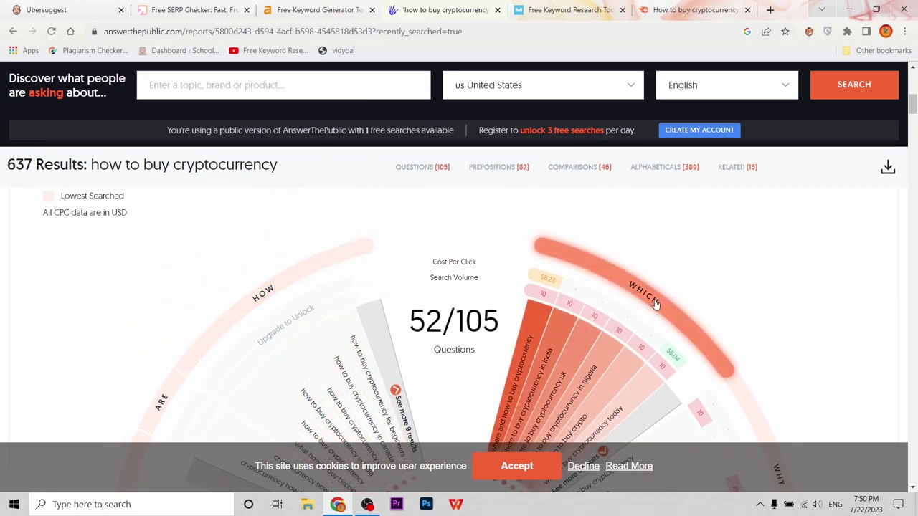
scroll(826, 355, down, 3)
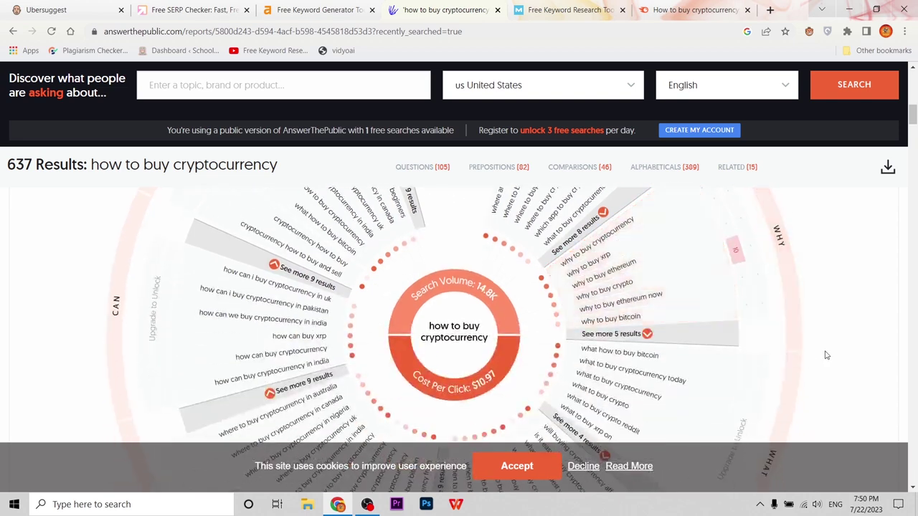
scroll(826, 355, down, 4)
scroll(553, 359, down, 1)
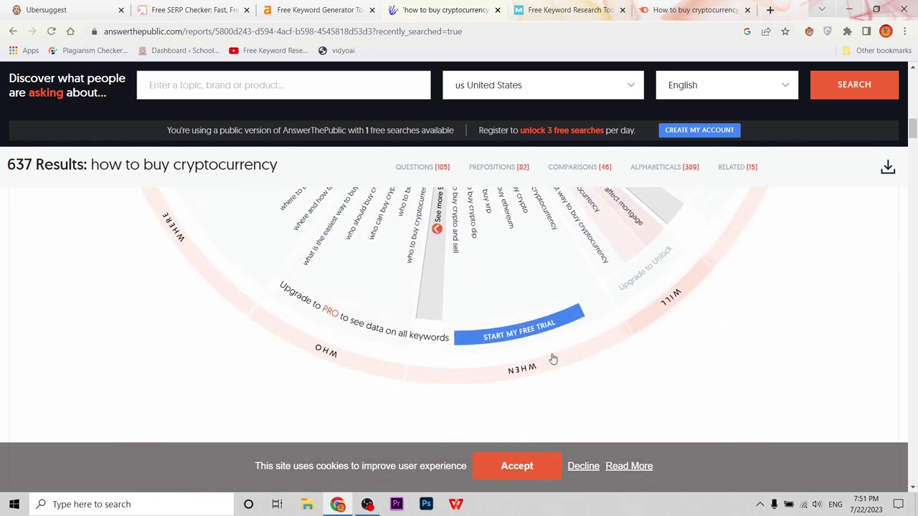
scroll(359, 337, up, 3)
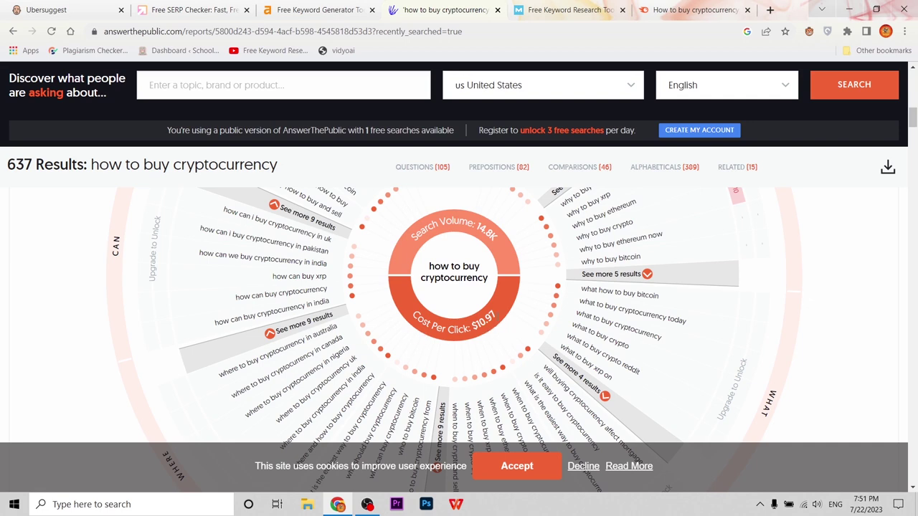
scroll(543, 301, down, 5)
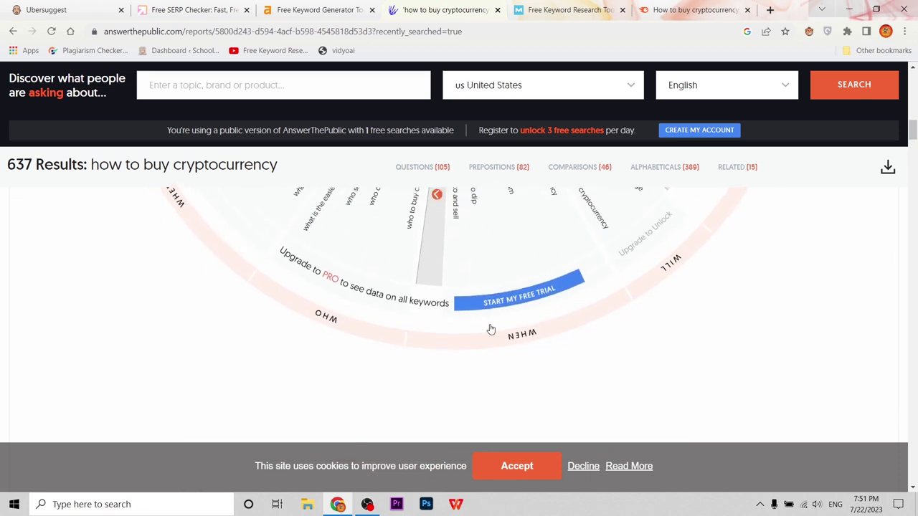
scroll(430, 331, up, 4)
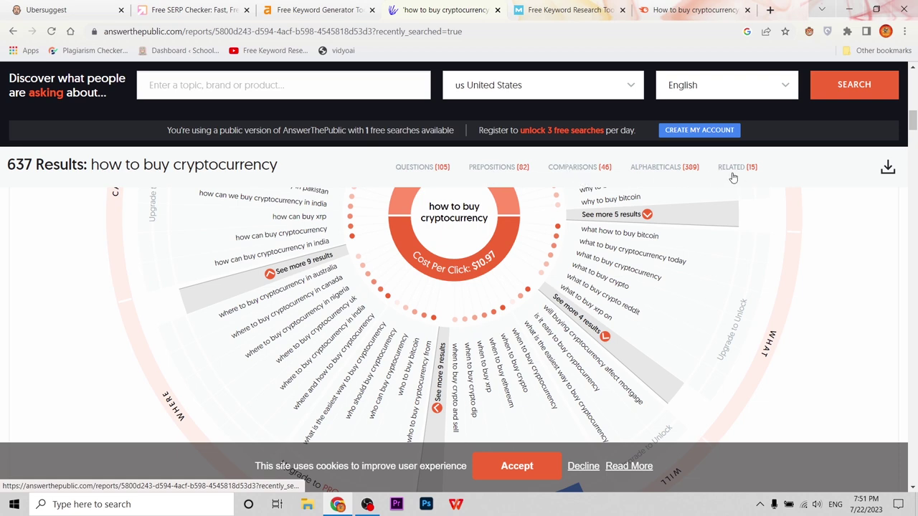
scroll(533, 265, down, 5)
scroll(533, 265, down, 2)
scroll(533, 265, up, 3)
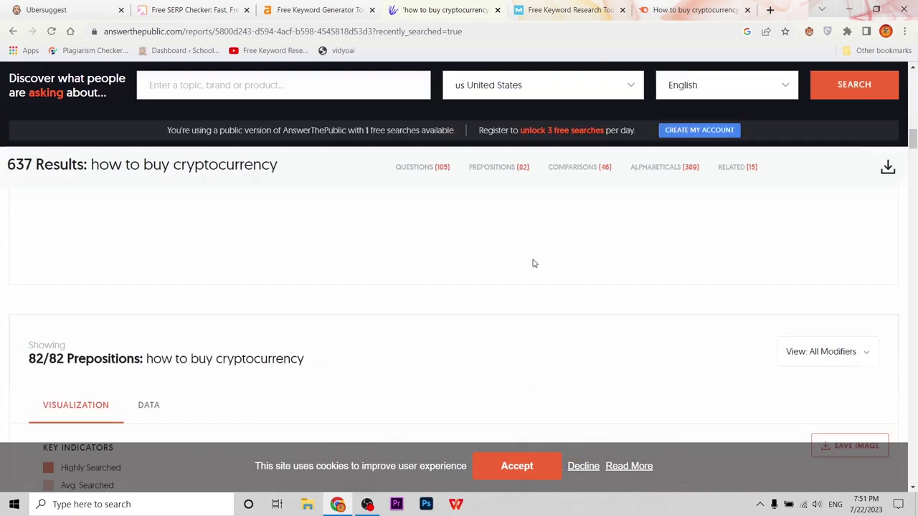
Examine the Prepositions wheel, comparing search volume and cost per click for the can, is, with, without, for, to and near branches.
scroll(533, 265, down, 5)
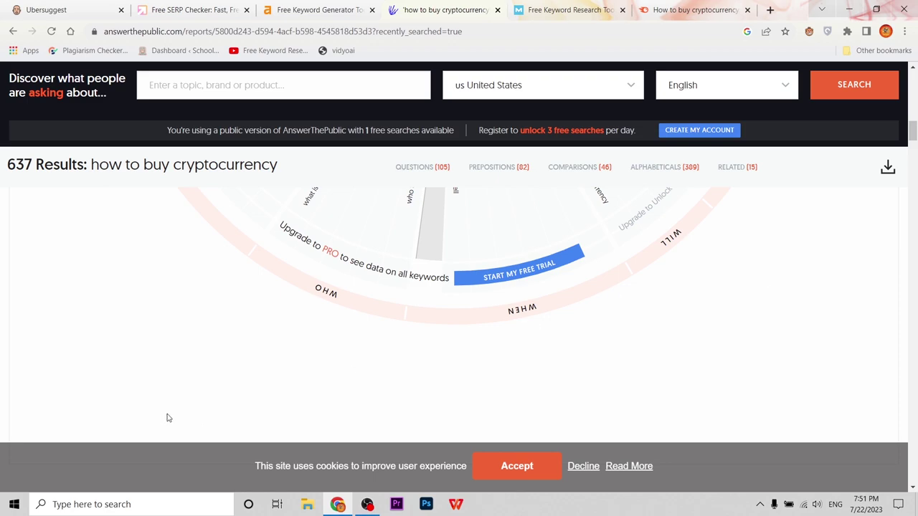
scroll(211, 398, up, 5)
scroll(161, 385, down, 2)
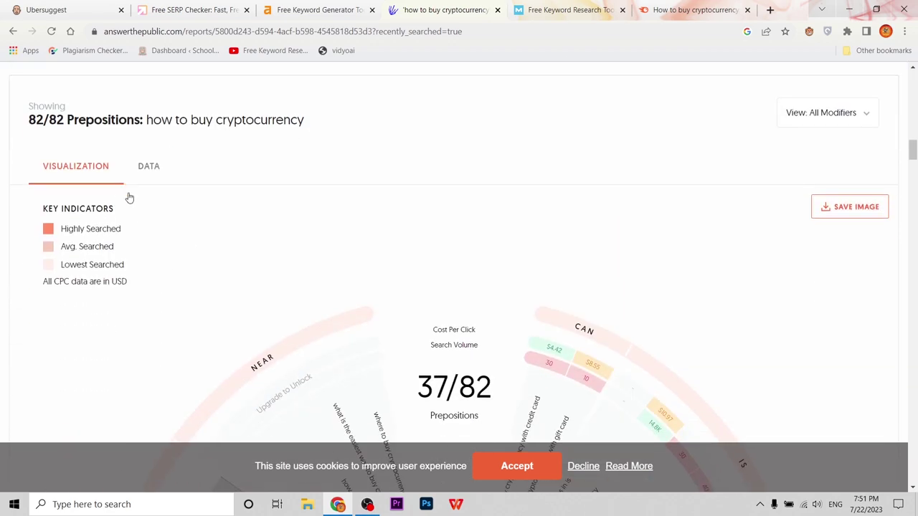
scroll(127, 199, down, 3)
scroll(337, 275, down, 4)
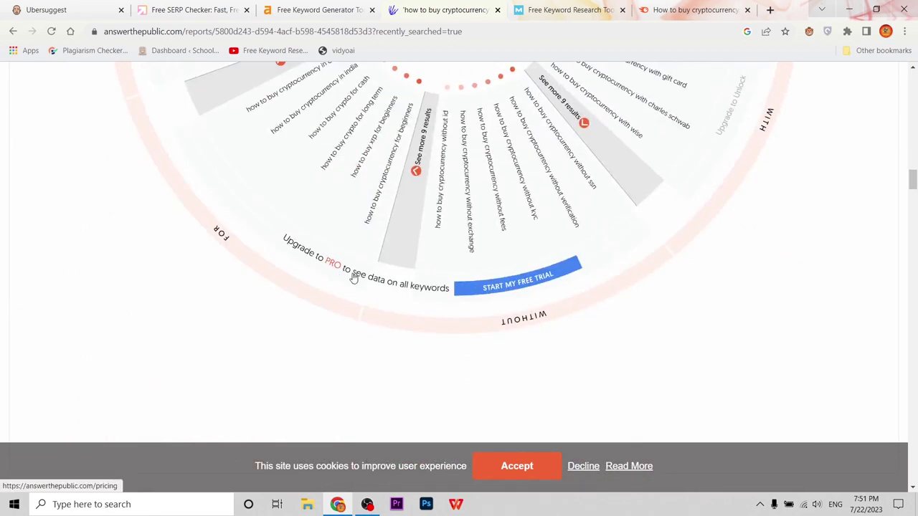
scroll(351, 276, up, 6)
scroll(262, 308, up, 3)
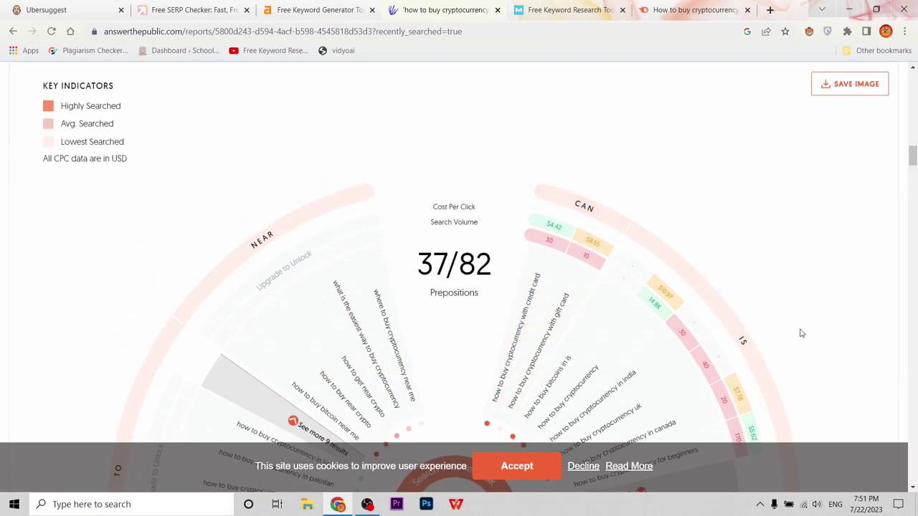
scroll(765, 225, down, 5)
scroll(767, 308, down, 3)
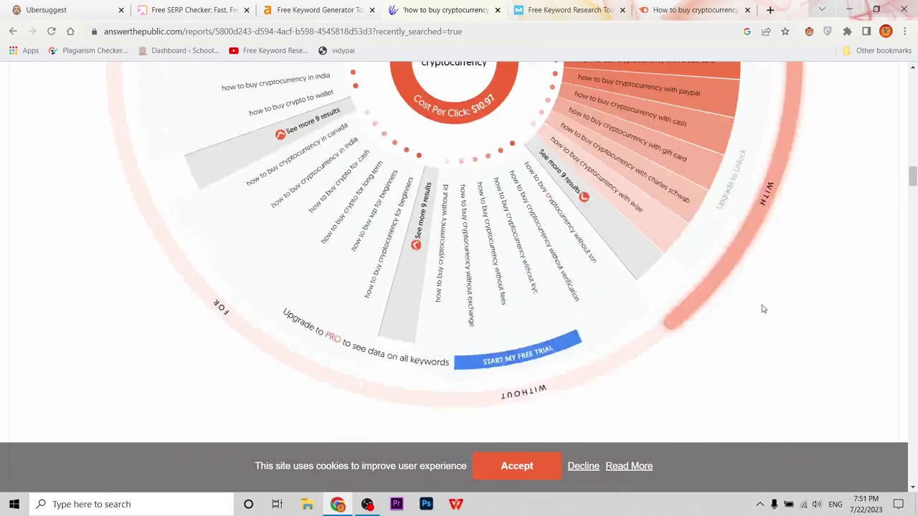
scroll(197, 266, up, 5)
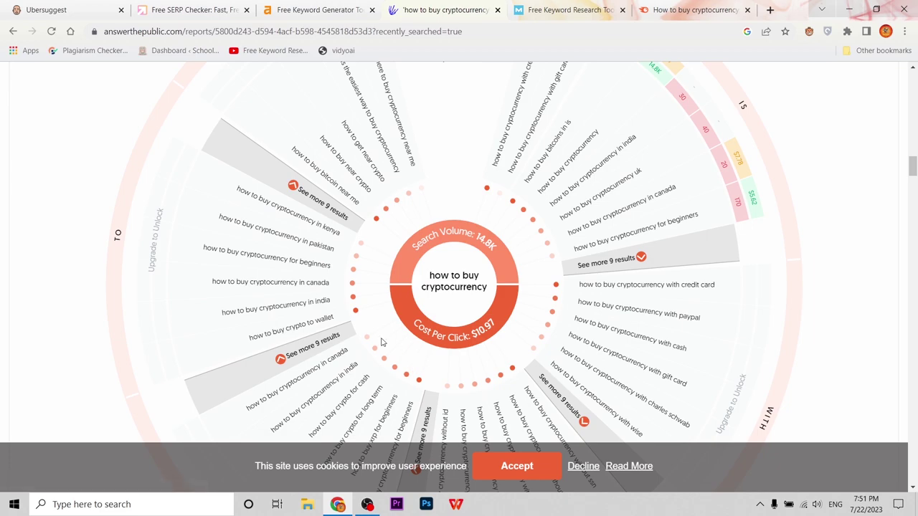
Look over the Comparisons wheel, checking search volume and cost per click for the vs, versus, like, and, or branches.
scroll(535, 366, down, 1)
scroll(534, 366, down, 20)
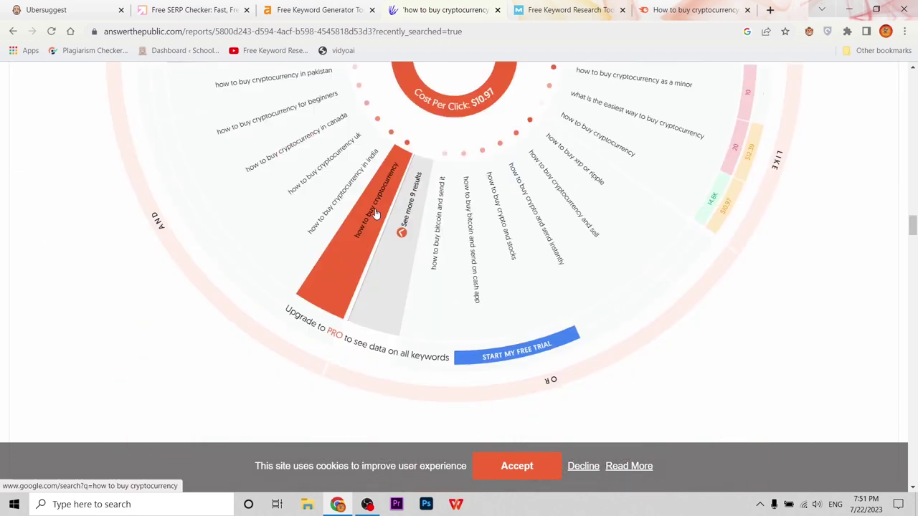
scroll(410, 216, up, 10)
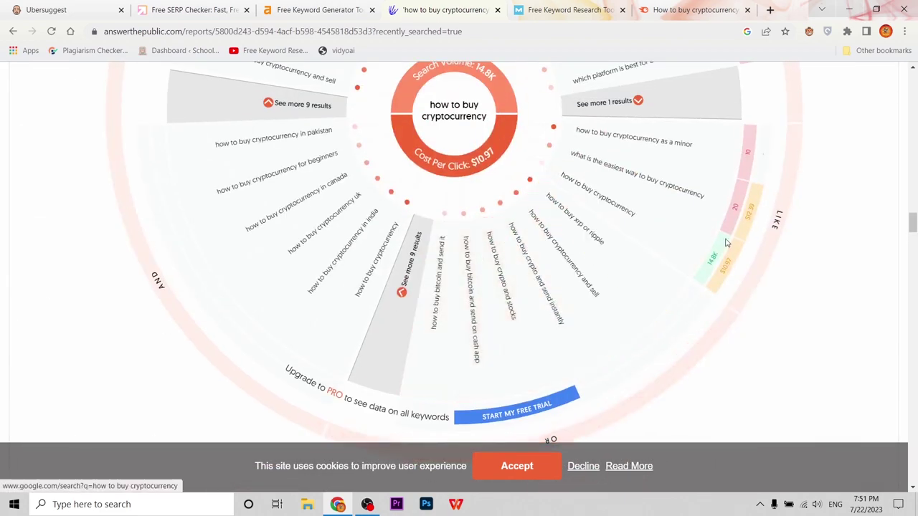
scroll(735, 157, up, 2)
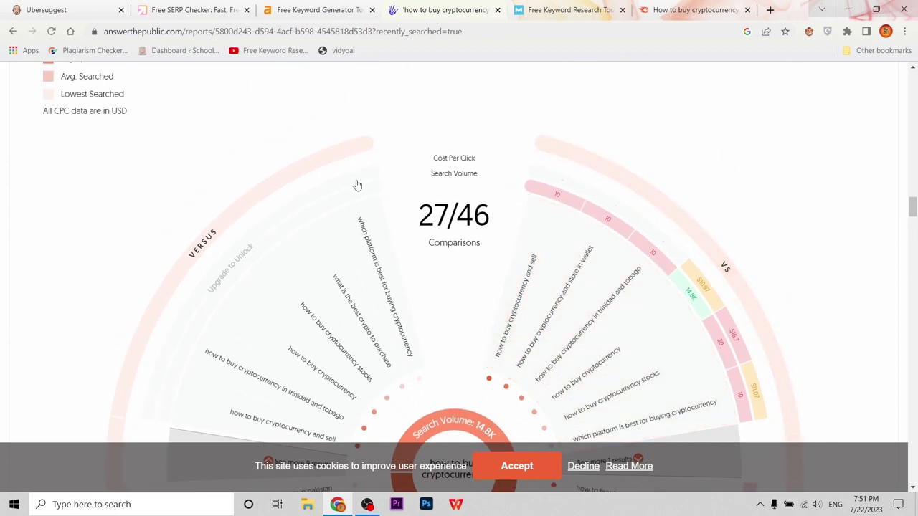
Review the Alphabeticals keyword lists with their search volume and CPC columns, continuing down to the Related keywords wheel.
scroll(165, 238, down, 5)
scroll(153, 292, down, 8)
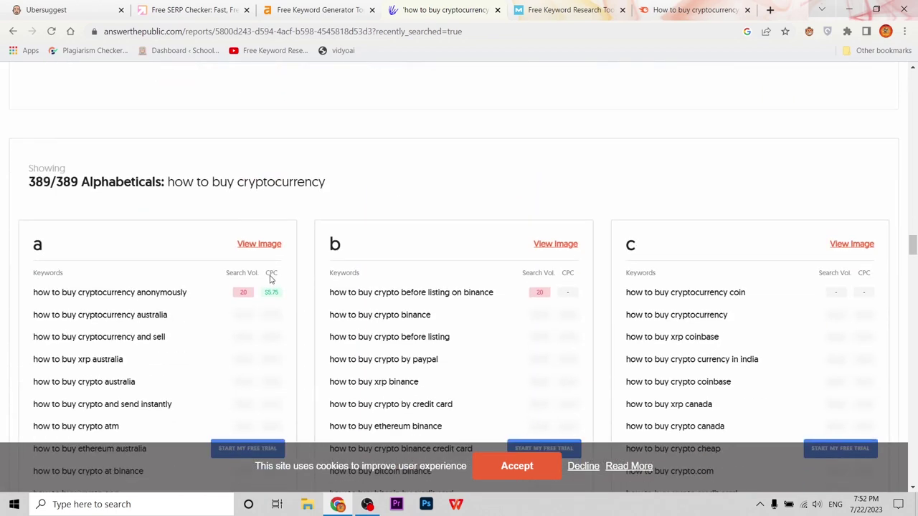
scroll(60, 146, up, 1)
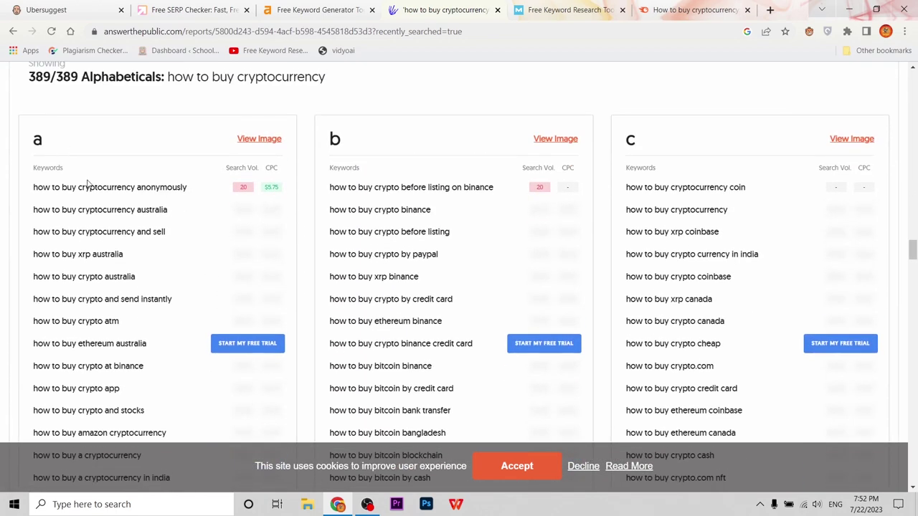
scroll(86, 182, down, 2)
scroll(215, 213, up, 3)
scroll(364, 217, down, 1)
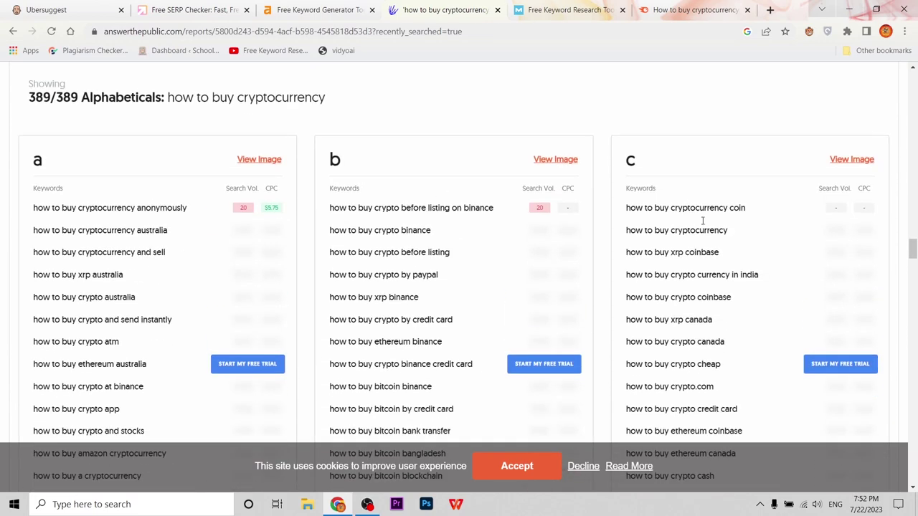
scroll(703, 221, down, 8)
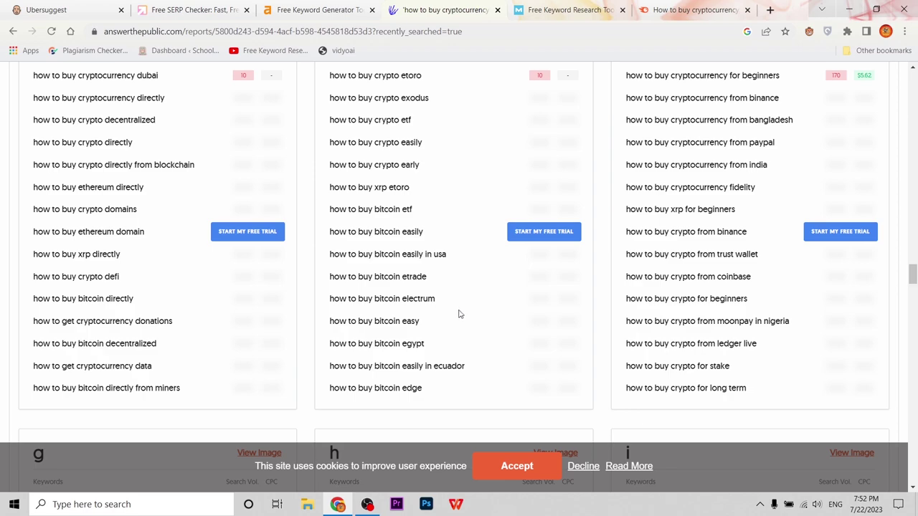
scroll(405, 327, down, 10)
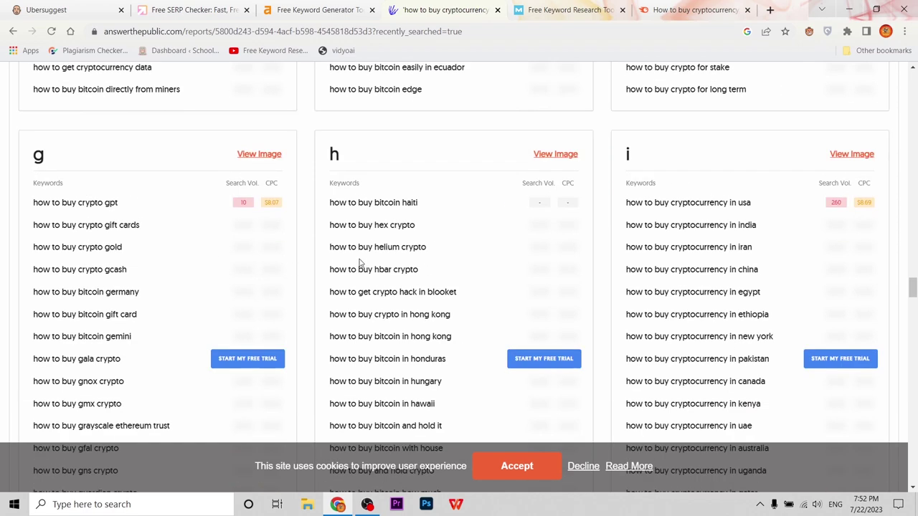
scroll(256, 379, down, 12)
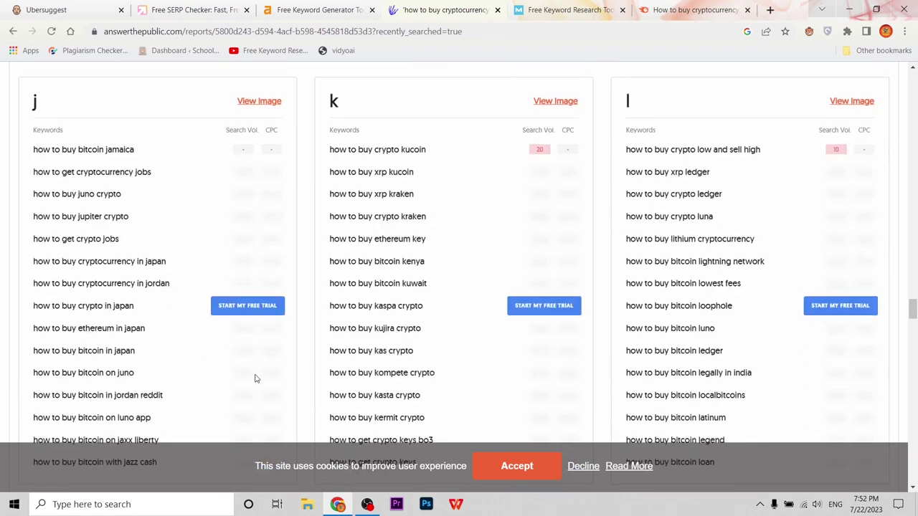
scroll(302, 334, down, 14)
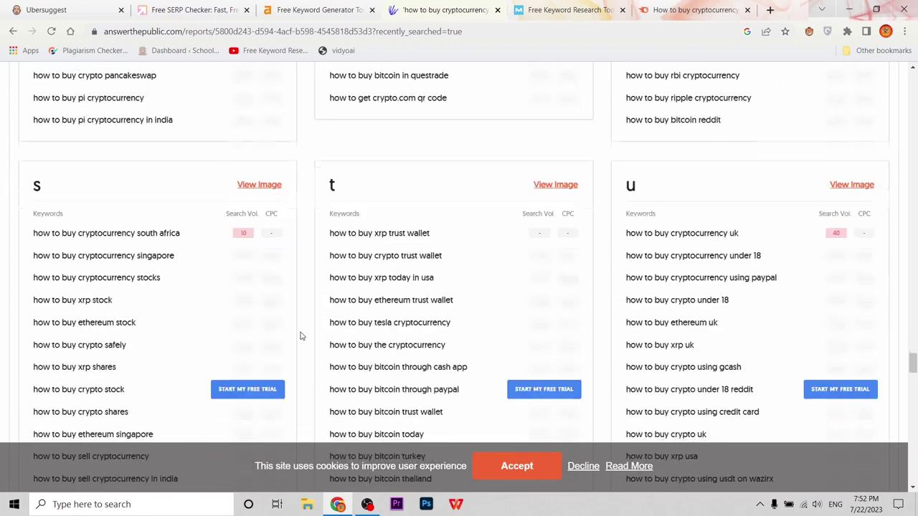
scroll(303, 336, down, 3)
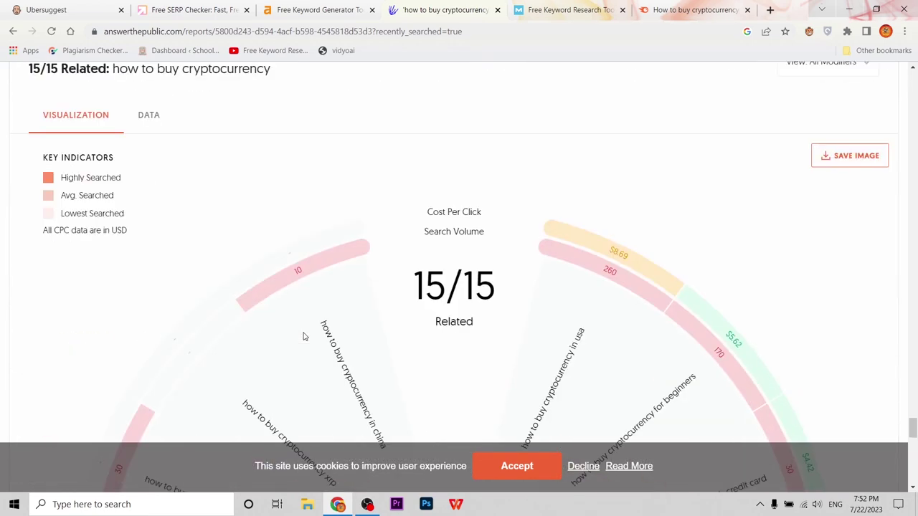
Examine the Related wheel for "how to buy cryptocurrency", comparing the search volume and cost per click of each related keyword.
scroll(165, 308, up, 1)
scroll(179, 345, down, 3)
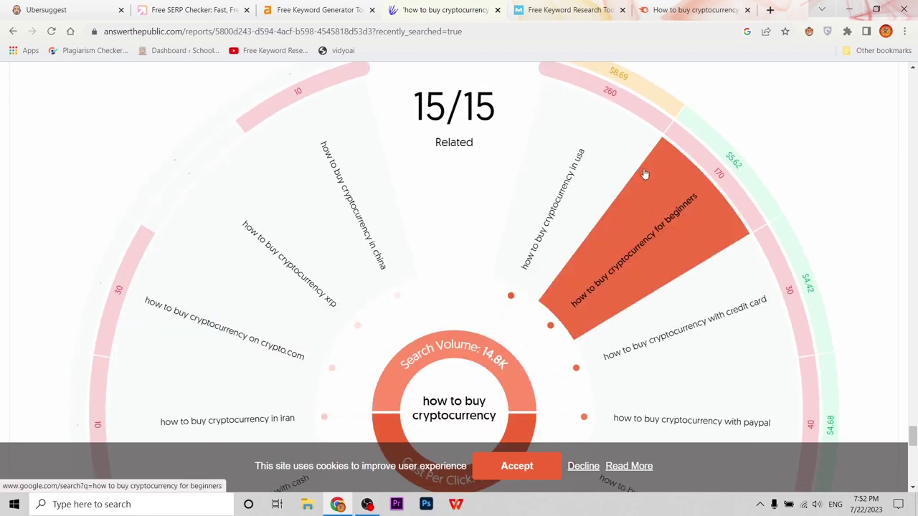
scroll(756, 228, down, 1)
scroll(760, 229, down, 1)
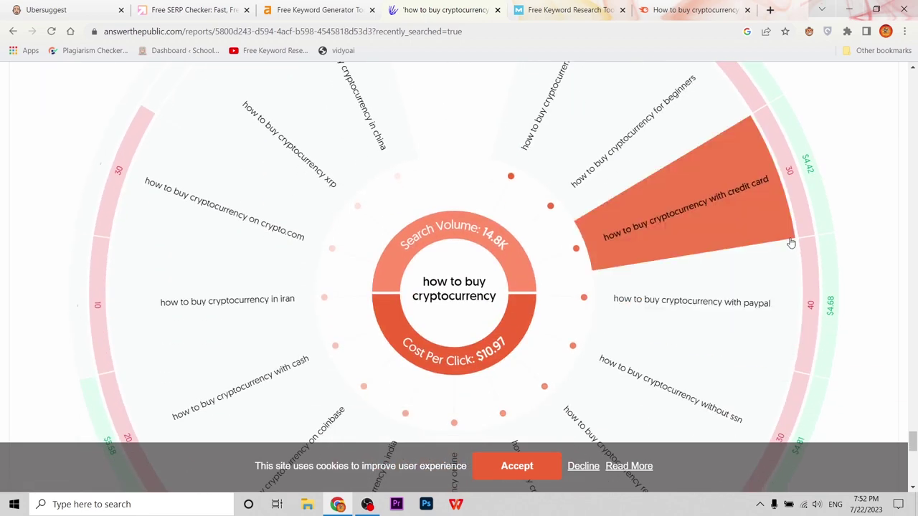
scroll(818, 317, down, 2)
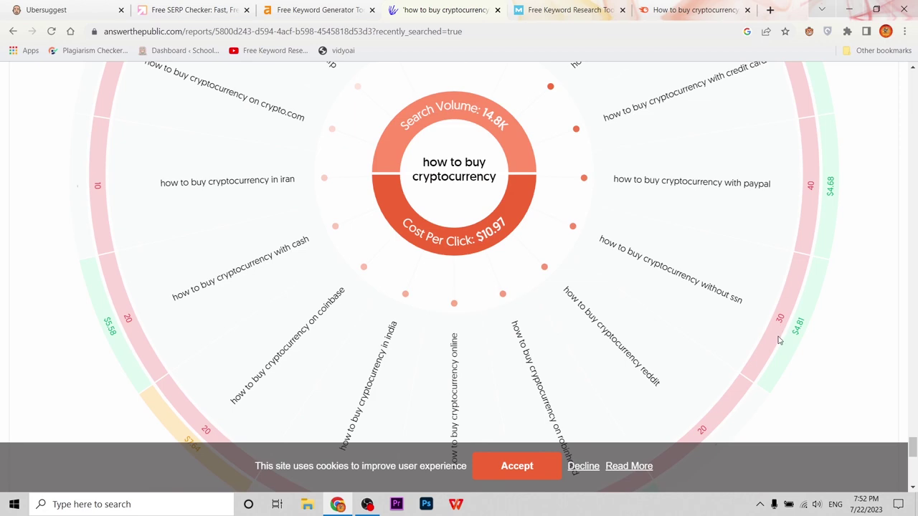
scroll(753, 380, down, 3)
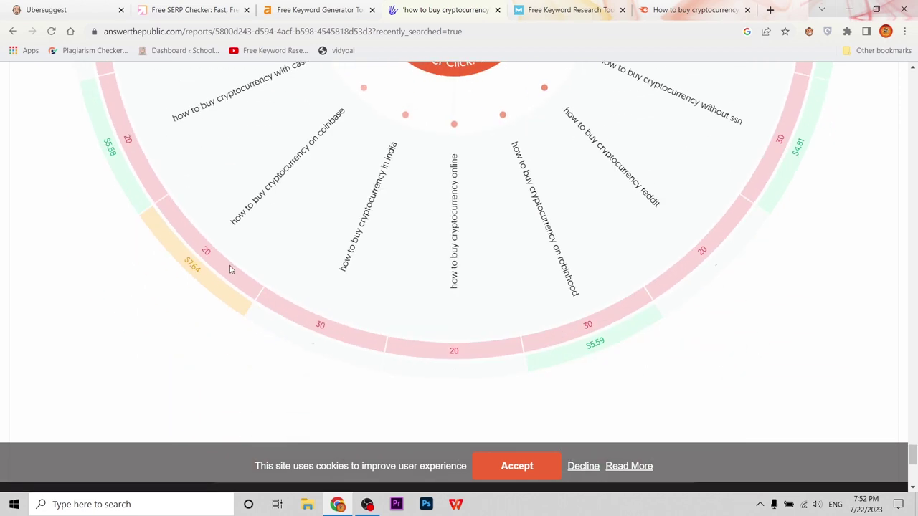
scroll(406, 251, down, 5)
scroll(410, 257, up, 8)
scroll(413, 259, up, 10)
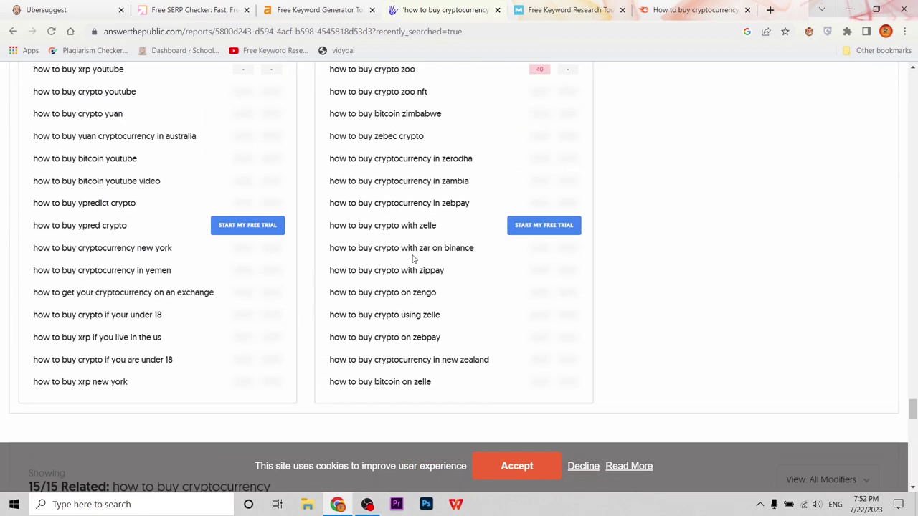
Close the Moz Keyword Explorer page and review Semrush's Keyword Magic Tool list for "How to buy cryptocurrency", comparing volume, KD and CPC.
click(564, 12)
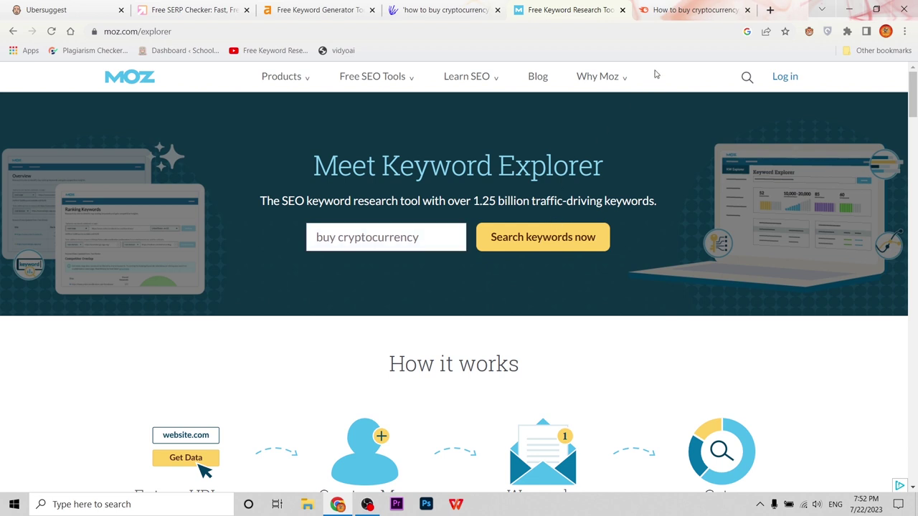
click(622, 9)
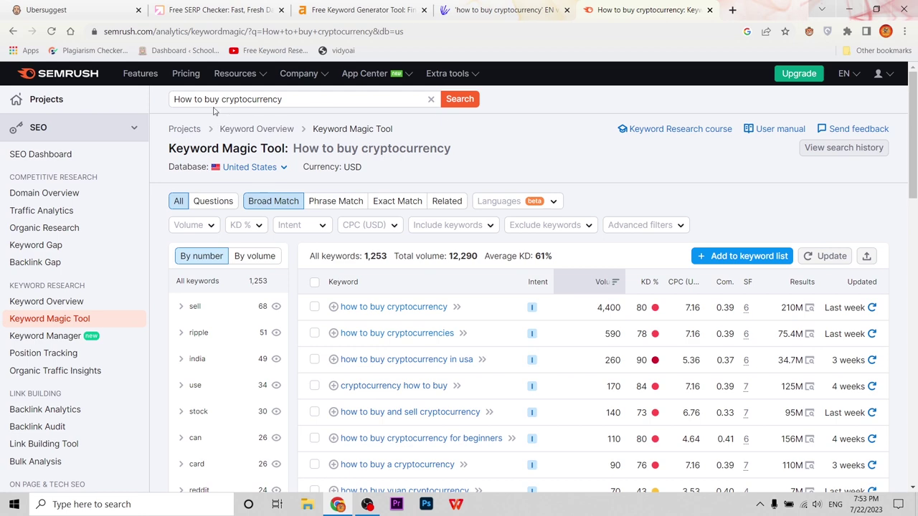
scroll(486, 290, down, 3)
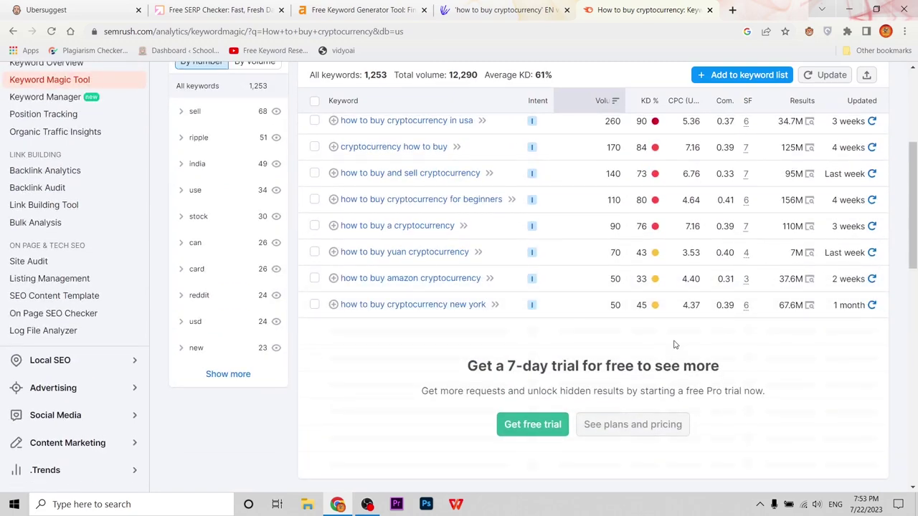
scroll(674, 345, up, 4)
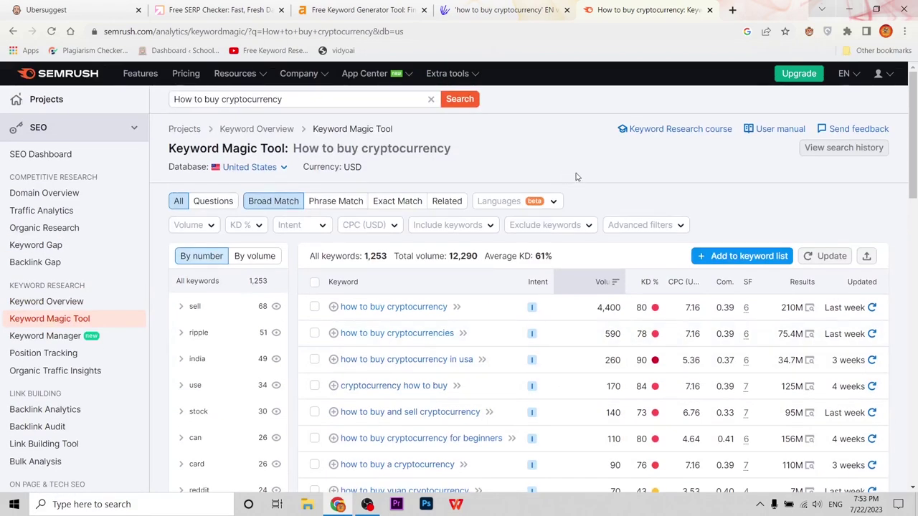
scroll(451, 308, down, 3)
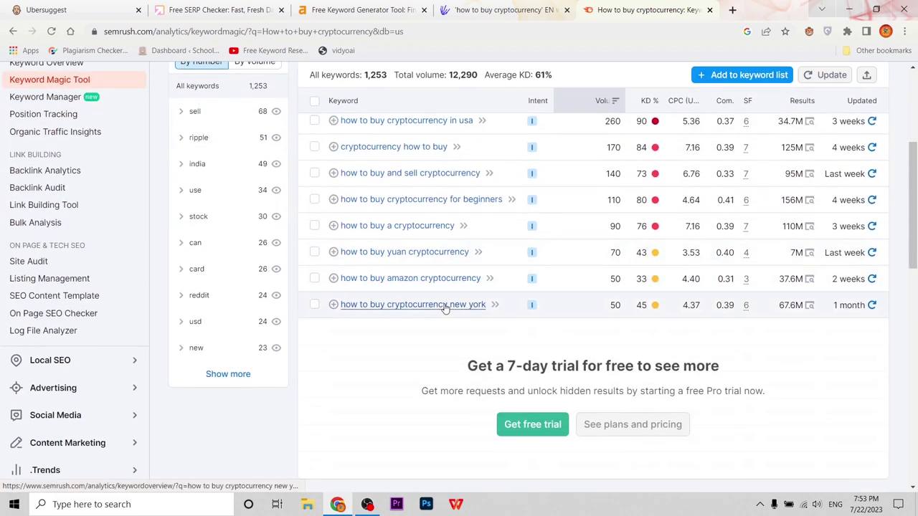
scroll(459, 215, up, 3)
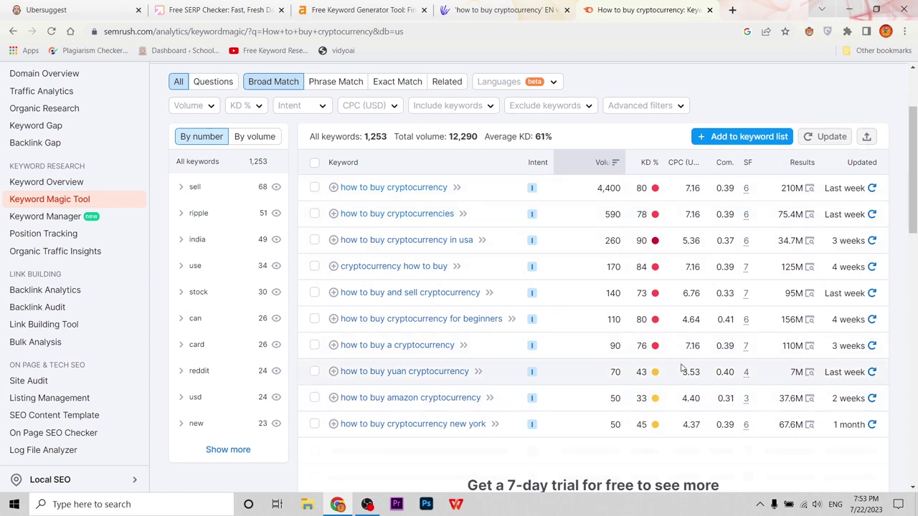
scroll(394, 204, up, 2)
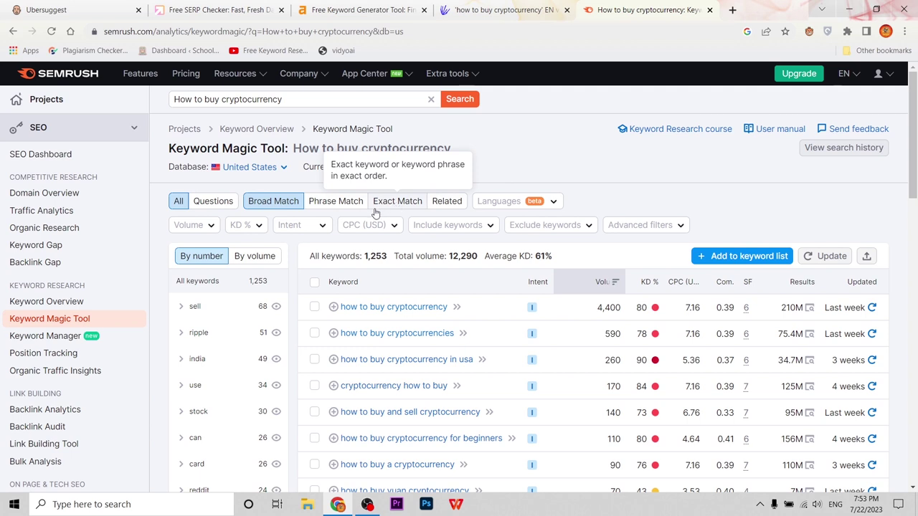
Filter the Keyword Magic Tool results to a search volume of 101–1,000 and a keyword difficulty of Hard (70–84%).
click(208, 227)
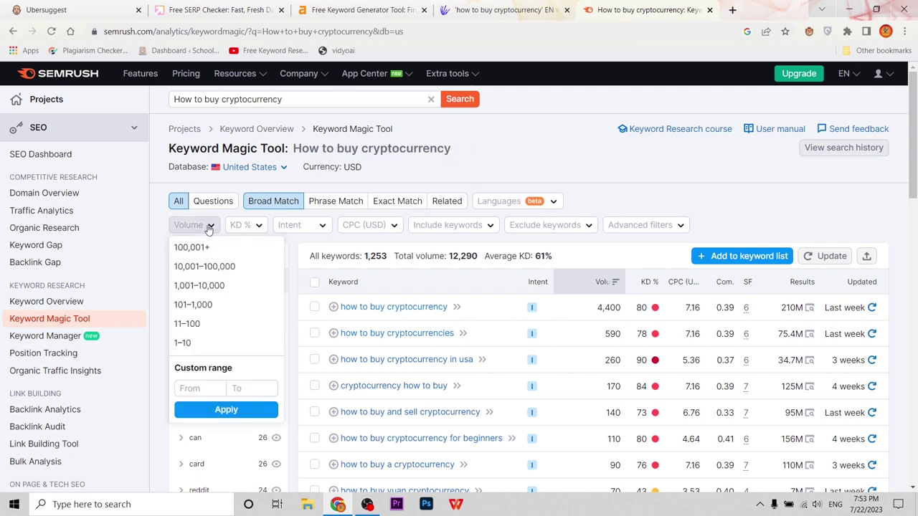
click(193, 305)
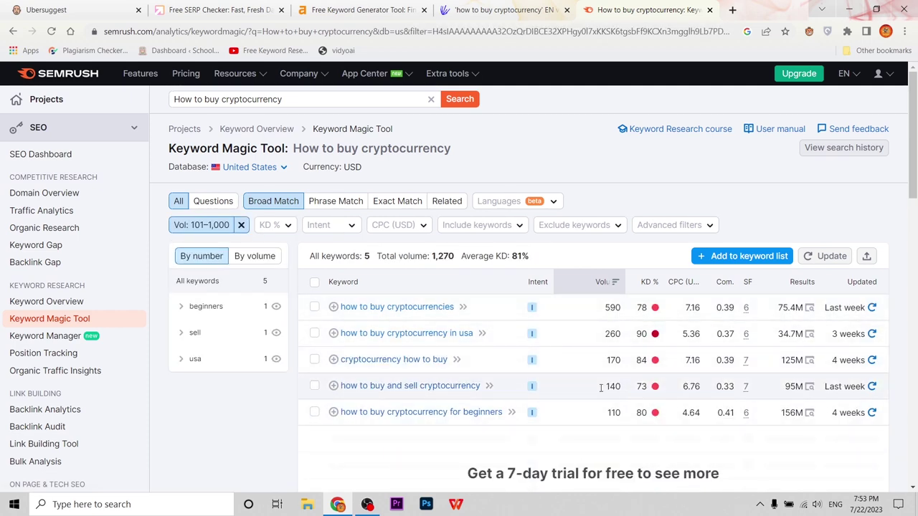
click(282, 226)
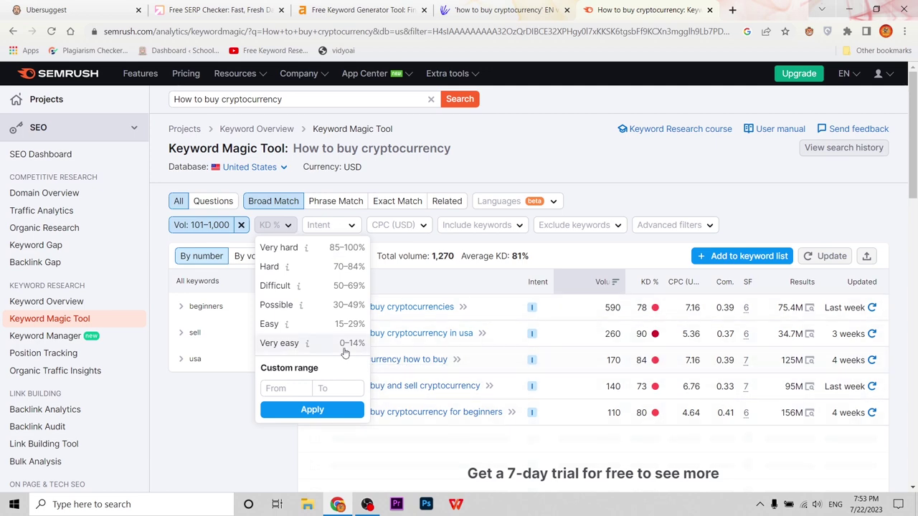
click(280, 285)
click(285, 270)
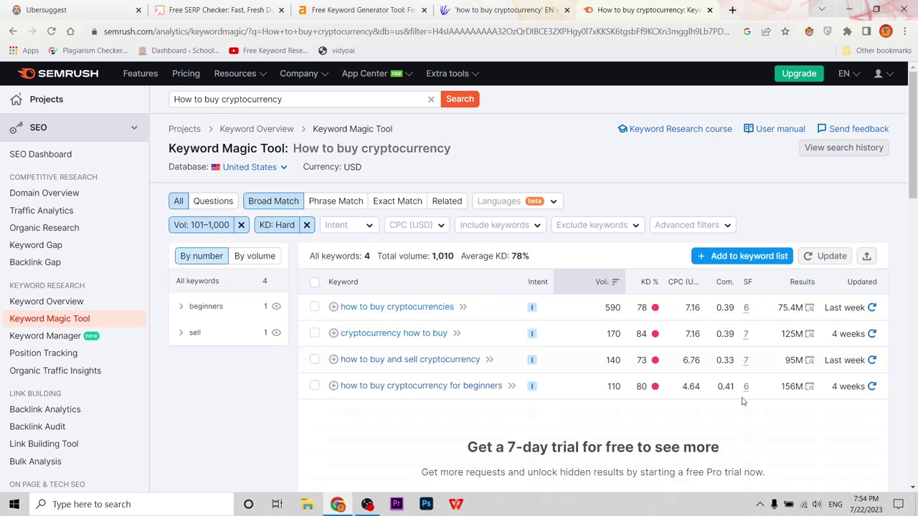
Look through the Intent, CPC, include keywords, exclude keywords and advanced filter options without applying any, and minimize the browser.
click(369, 226)
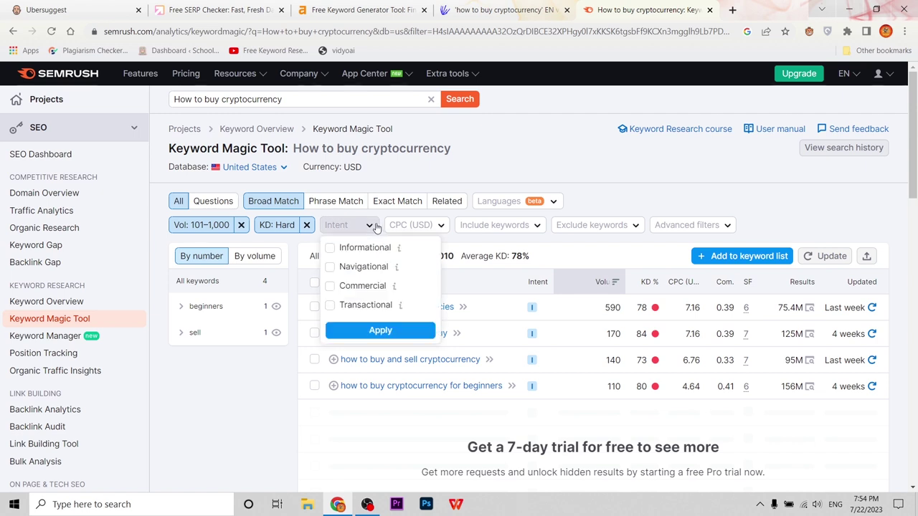
click(421, 228)
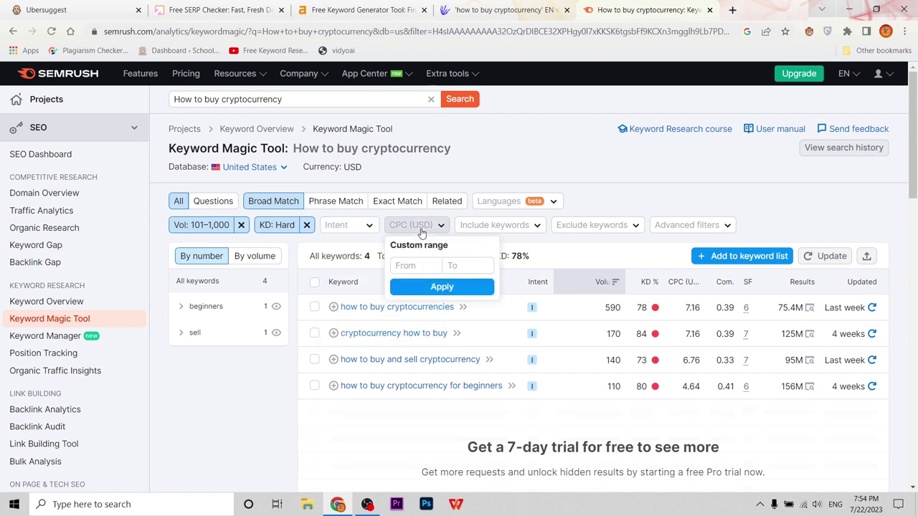
click(516, 226)
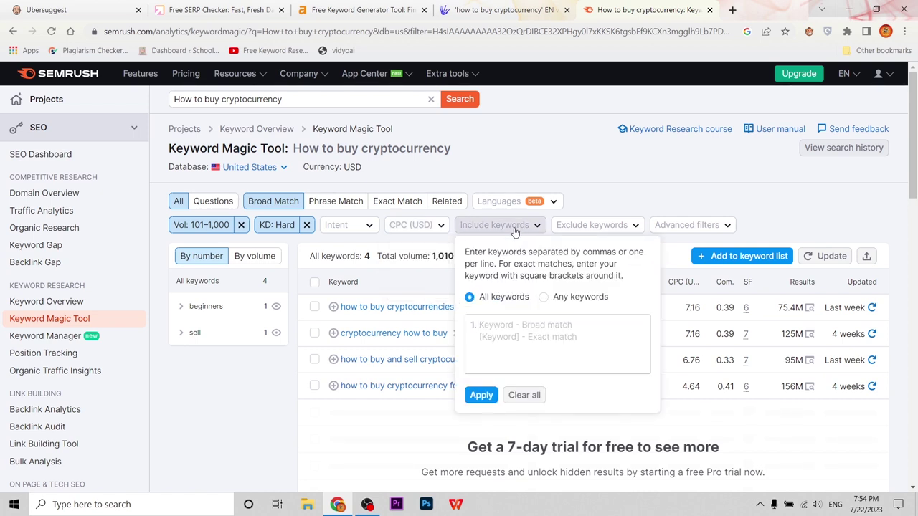
click(574, 227)
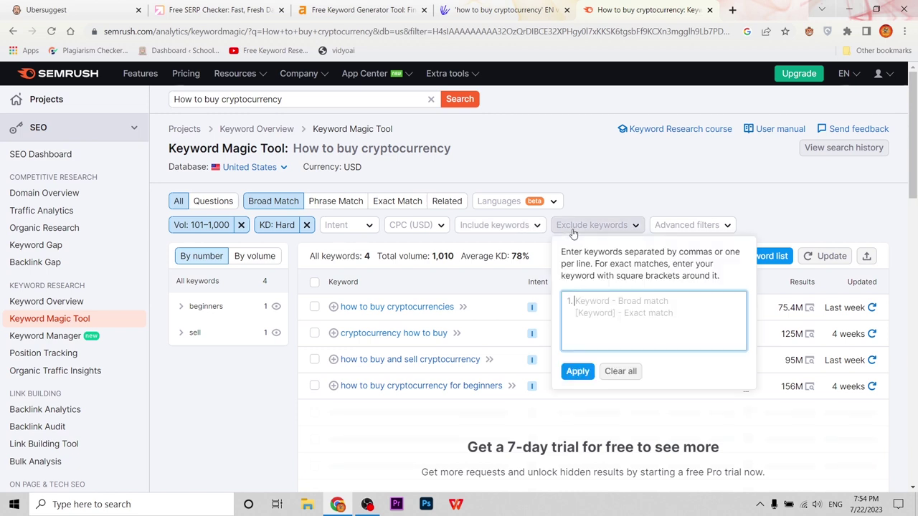
click(689, 225)
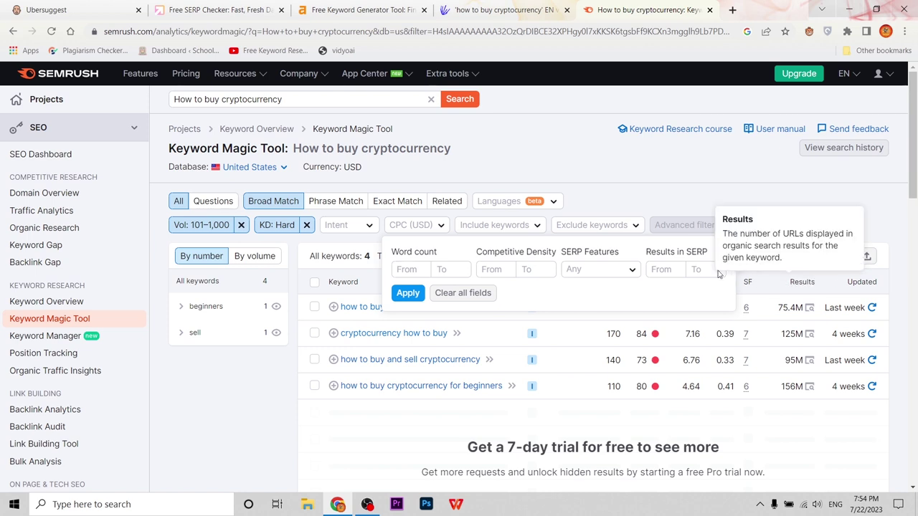
click(751, 189)
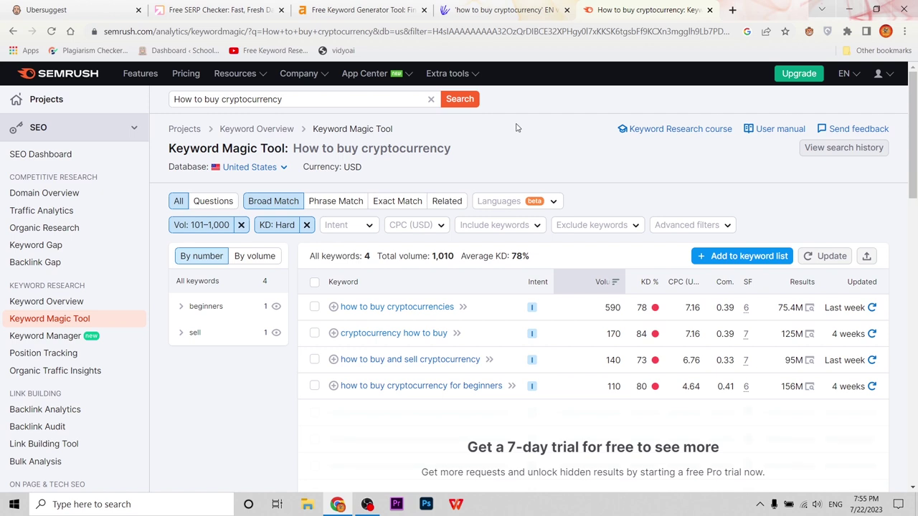
click(849, 9)
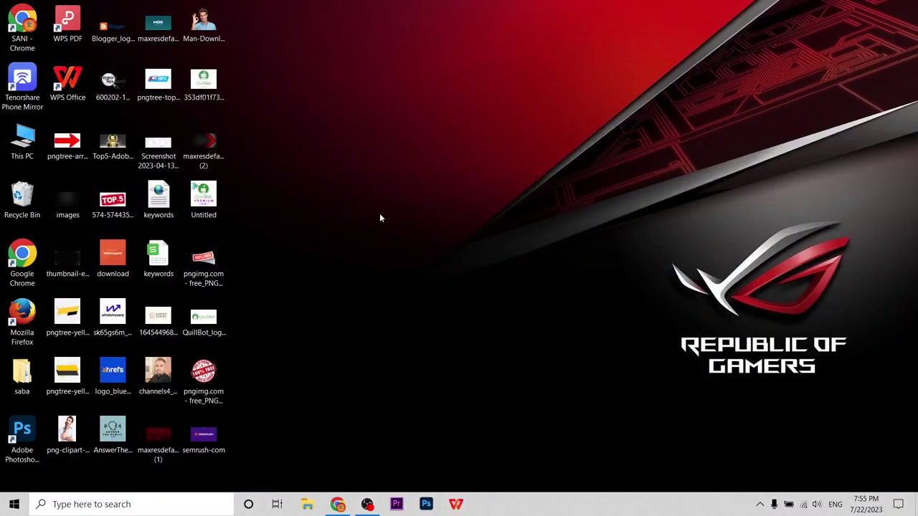